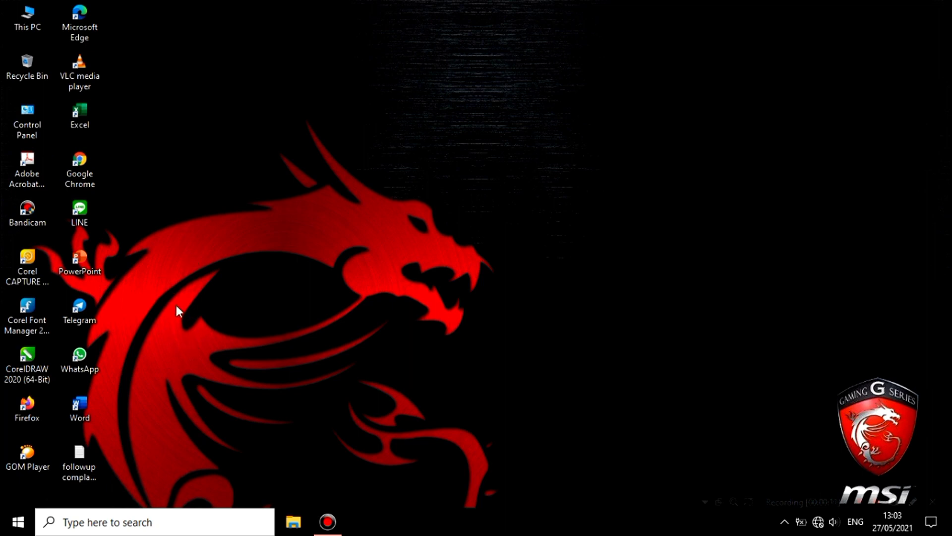
right_click(193, 259)
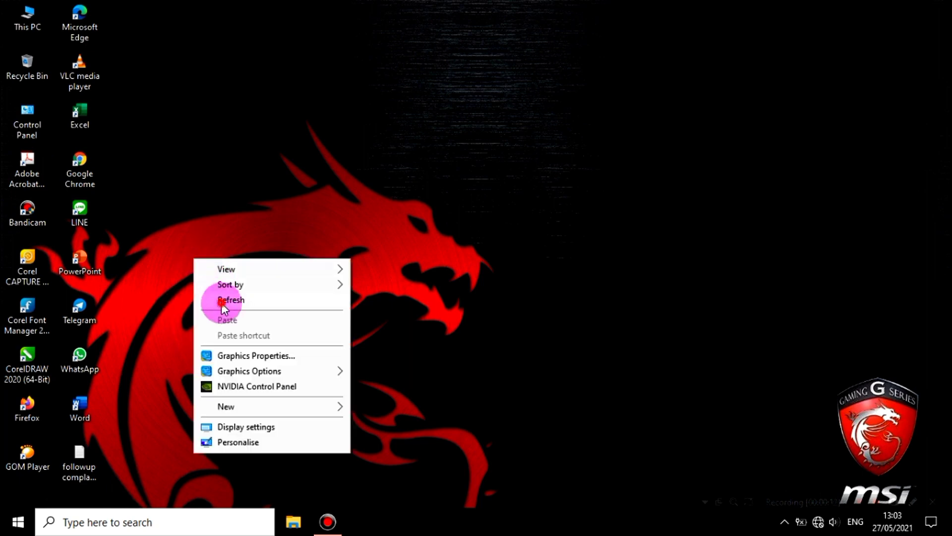
left_click(221, 302)
right_click(186, 254)
left_click(207, 295)
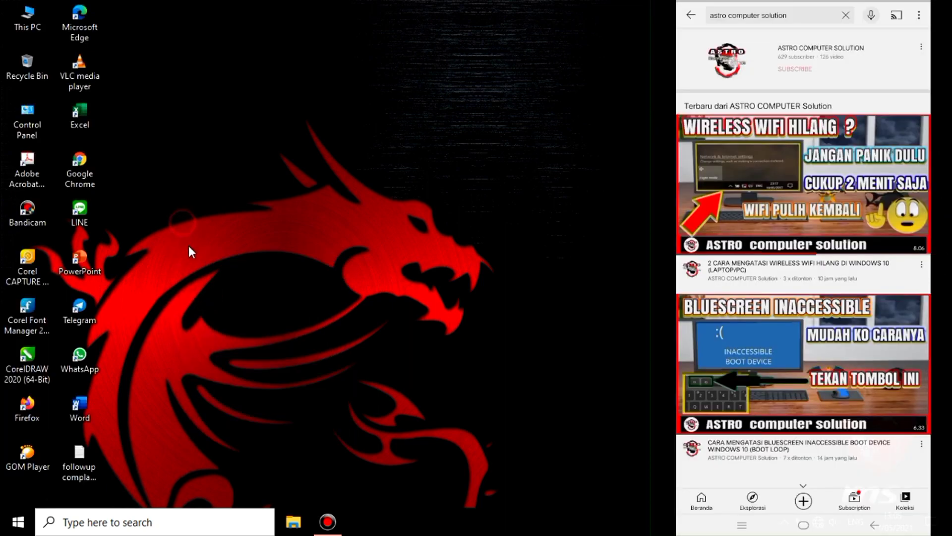
right_click(201, 269)
left_click(221, 310)
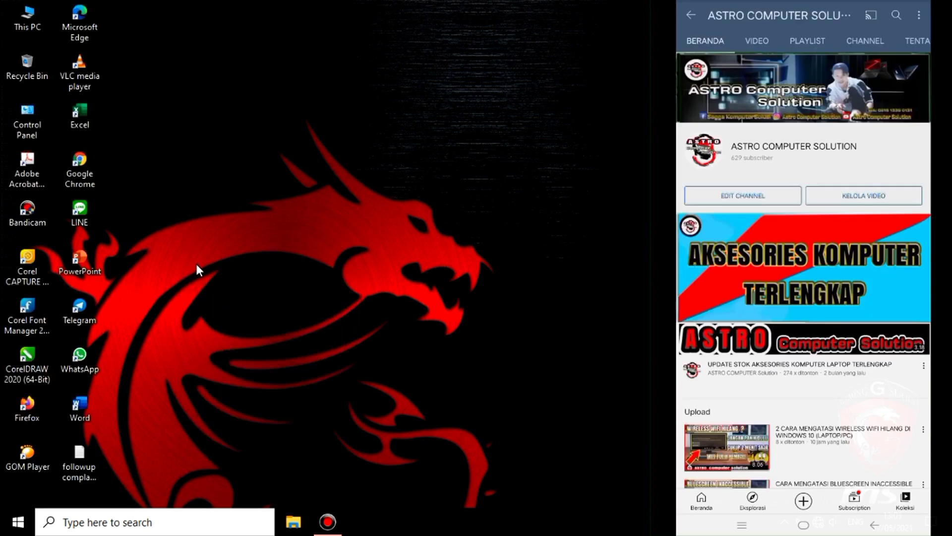
right_click(195, 262)
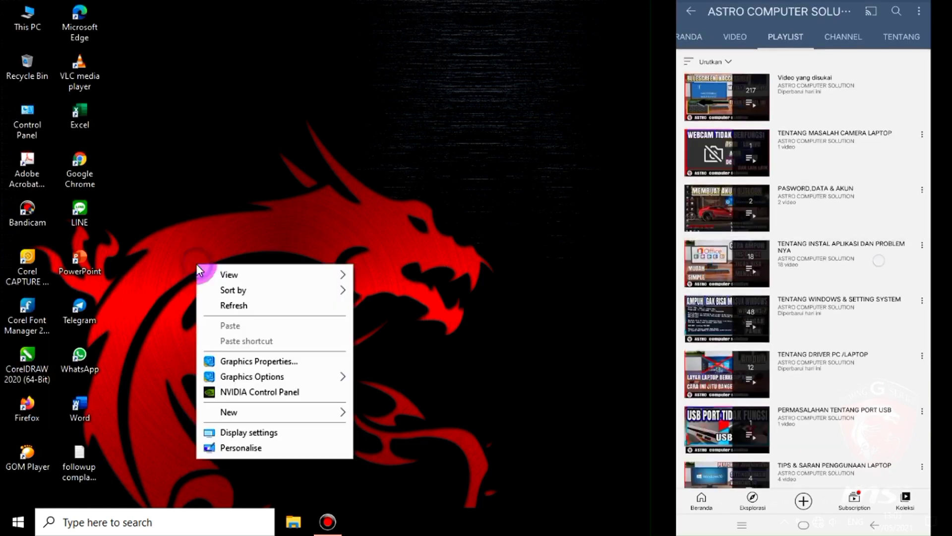
left_click(215, 304)
left_click_drag(185, 256, 211, 306)
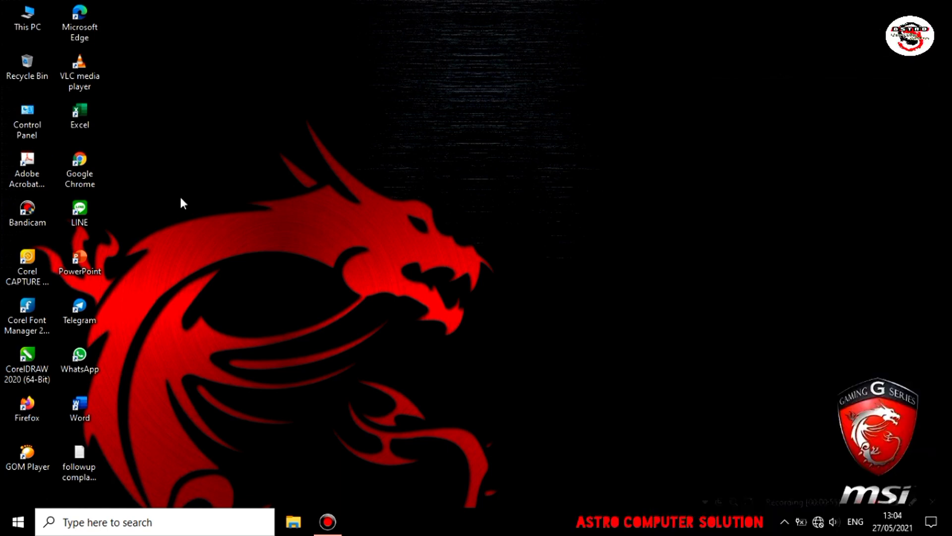
right_click(163, 167)
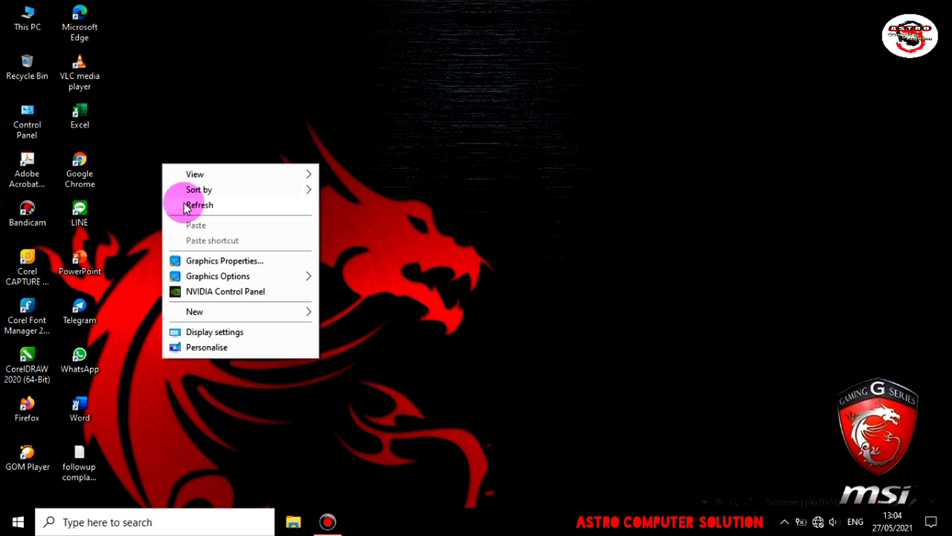
left_click(184, 203)
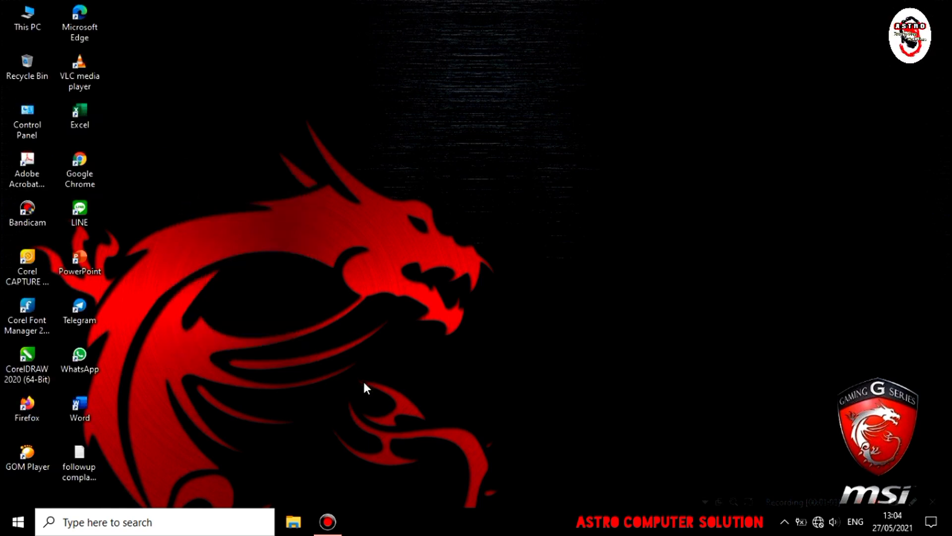
left_click(784, 522)
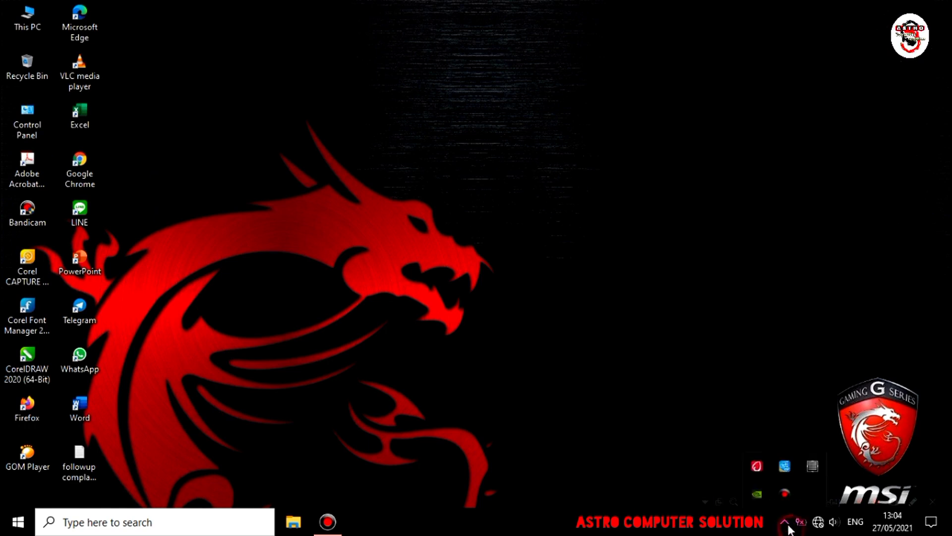
left_click(516, 370)
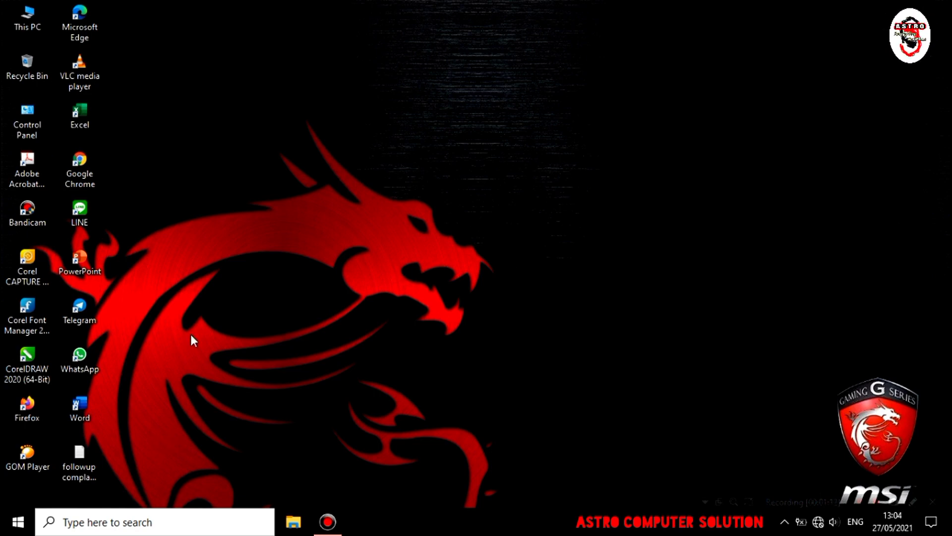
right_click(159, 203)
left_click(192, 245)
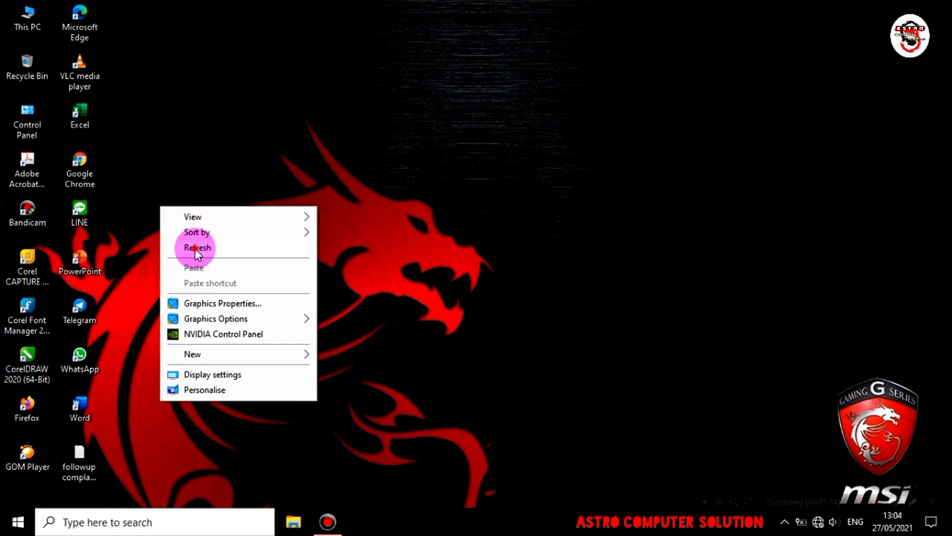
Step: Search Windows for DEFENDER and open the Windows Security app
left_click(131, 513)
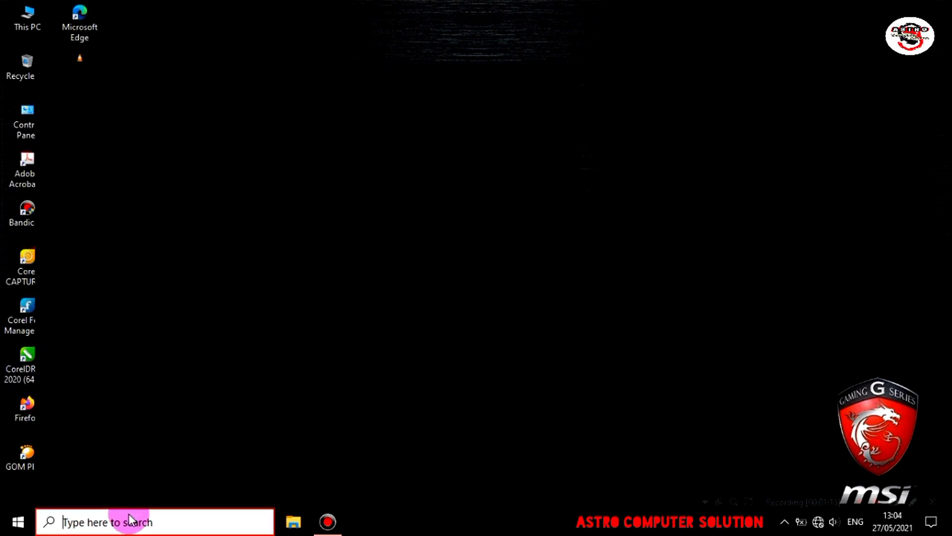
type("d")
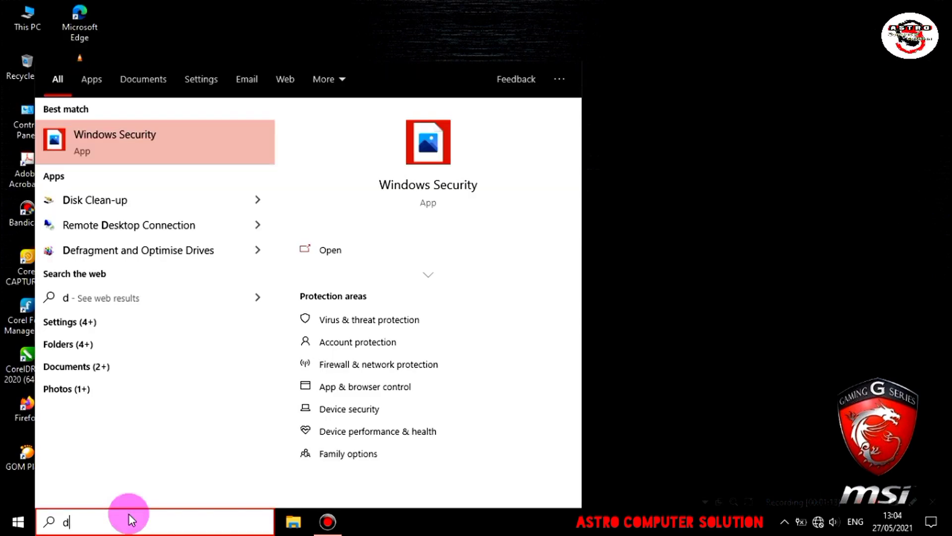
key("BackSpace")
type("DEF")
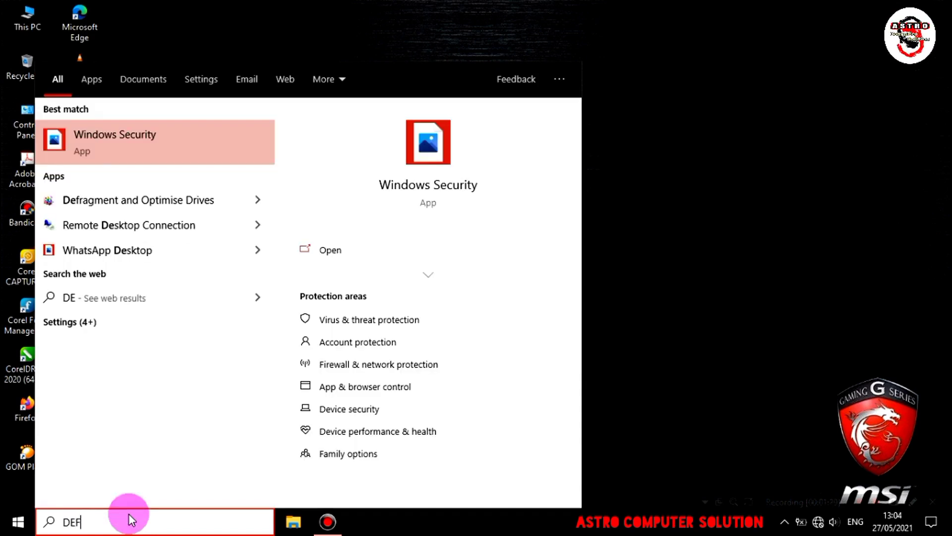
type("ENDER")
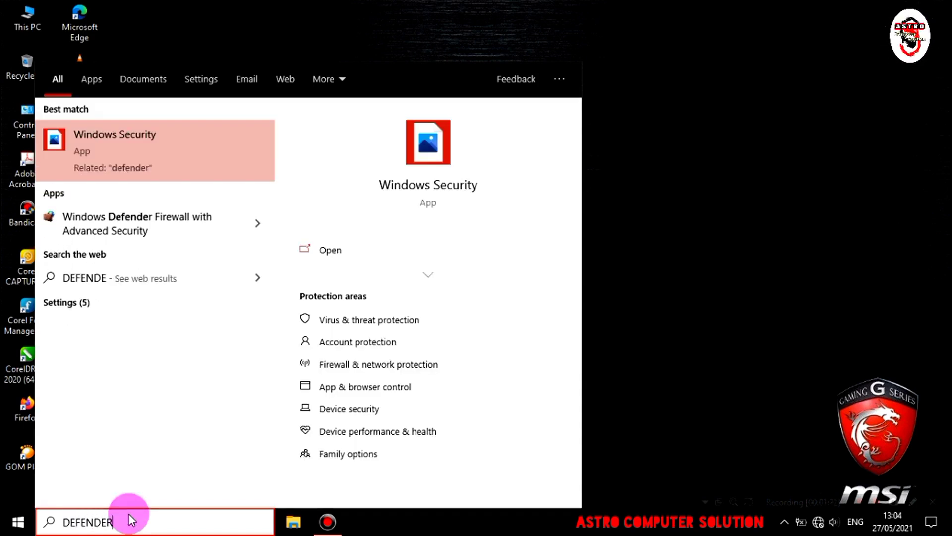
left_click(150, 141)
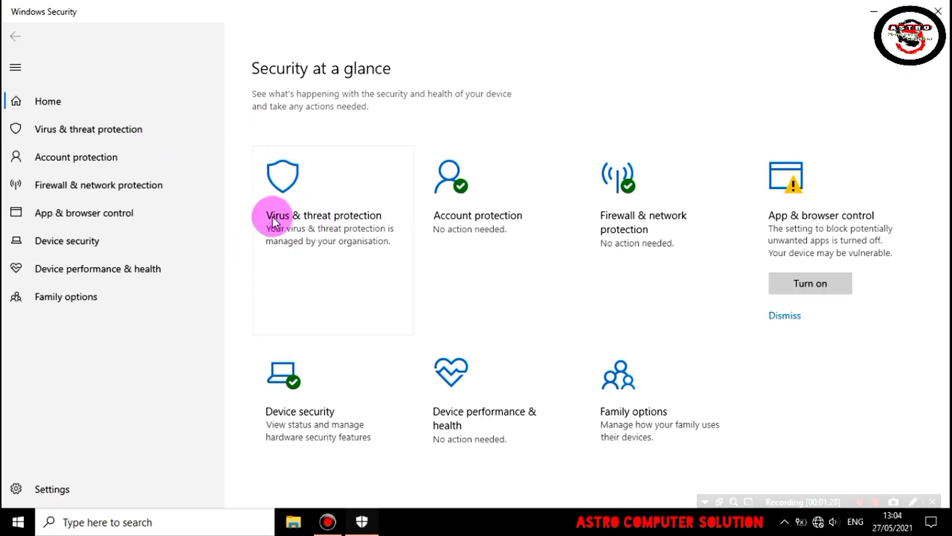
Step: Check the Virus & threat protection status and close Windows Security
left_click(296, 205)
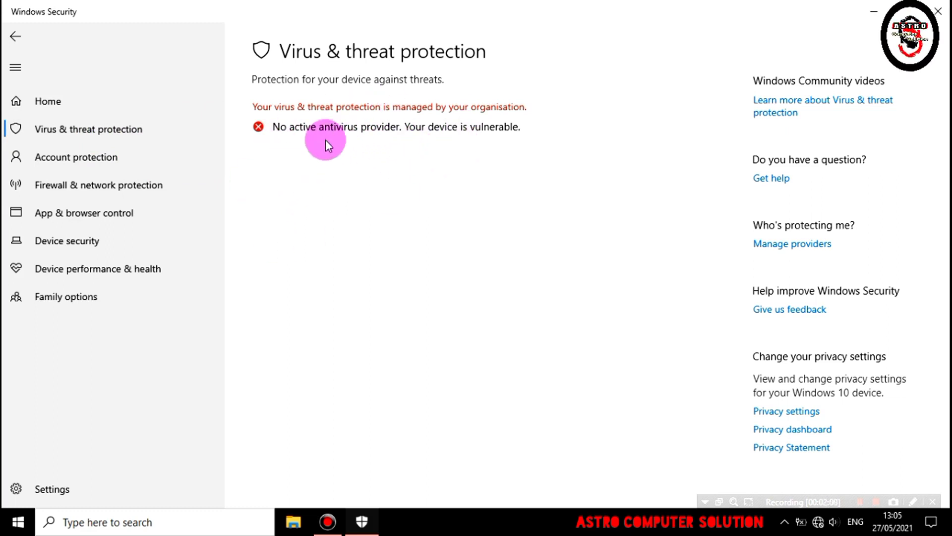
left_click(89, 156)
left_click(92, 128)
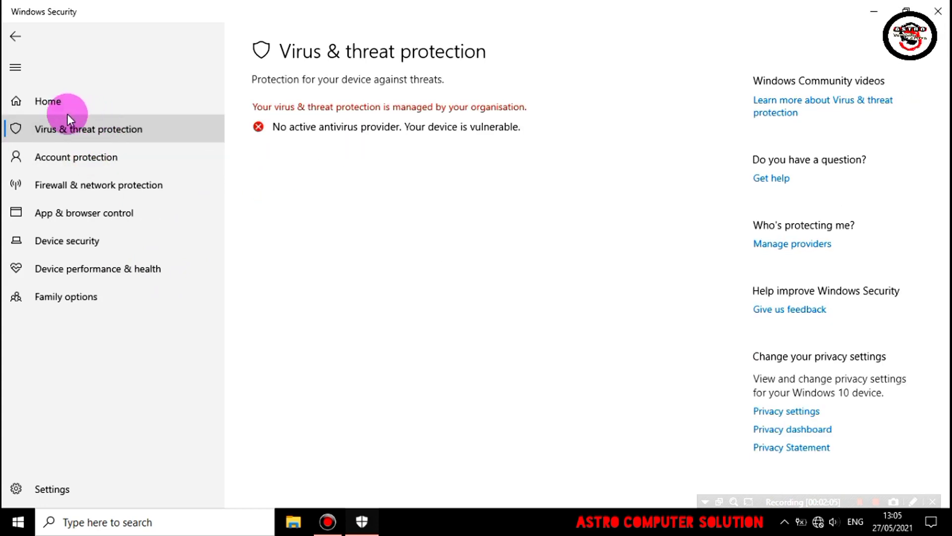
left_click(58, 102)
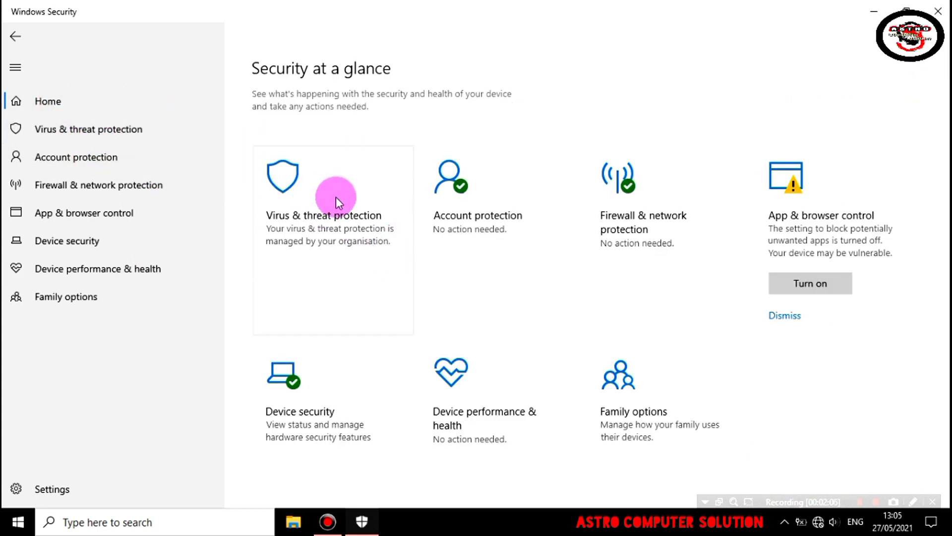
key("alt+F4")
right_click(257, 173)
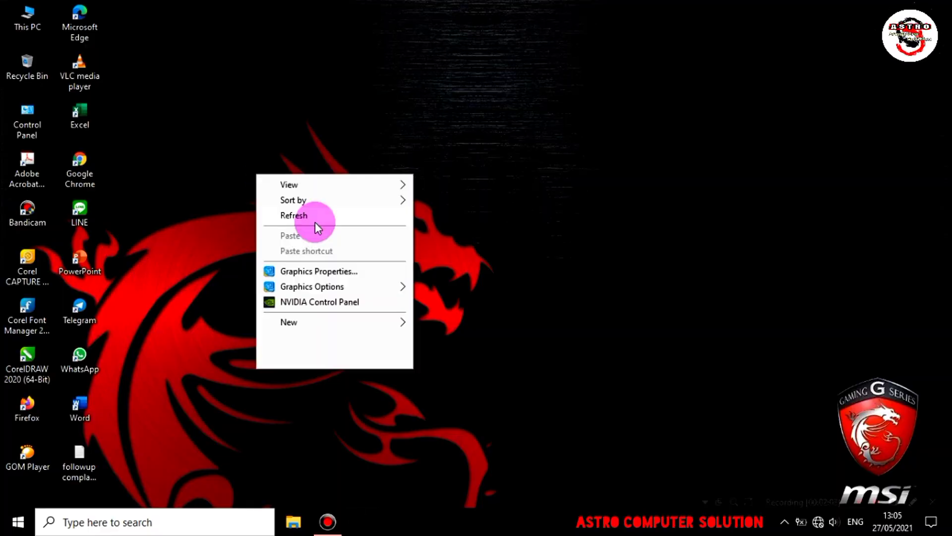
left_click(315, 220)
right_click(312, 213)
left_click(346, 257)
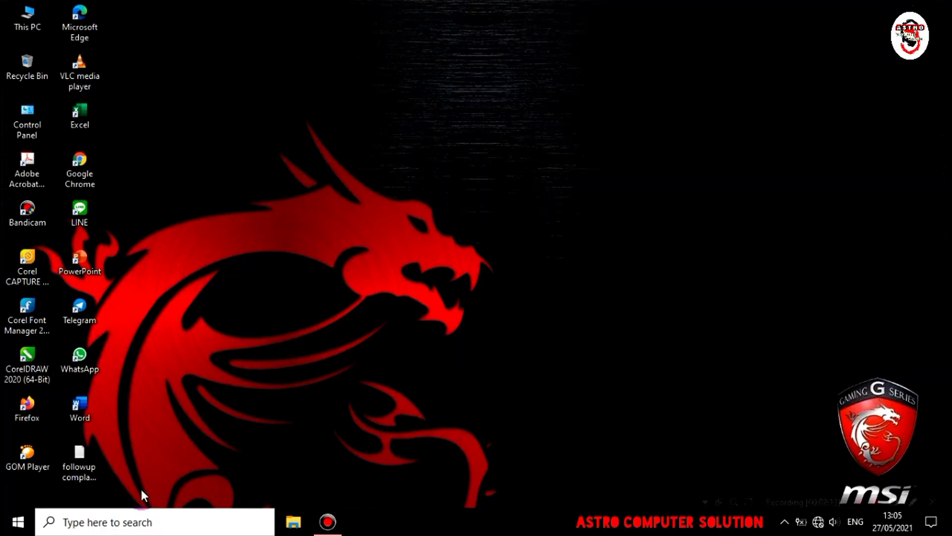
Step: Search Windows for REGEDIT and open Registry Editor
left_click(141, 523)
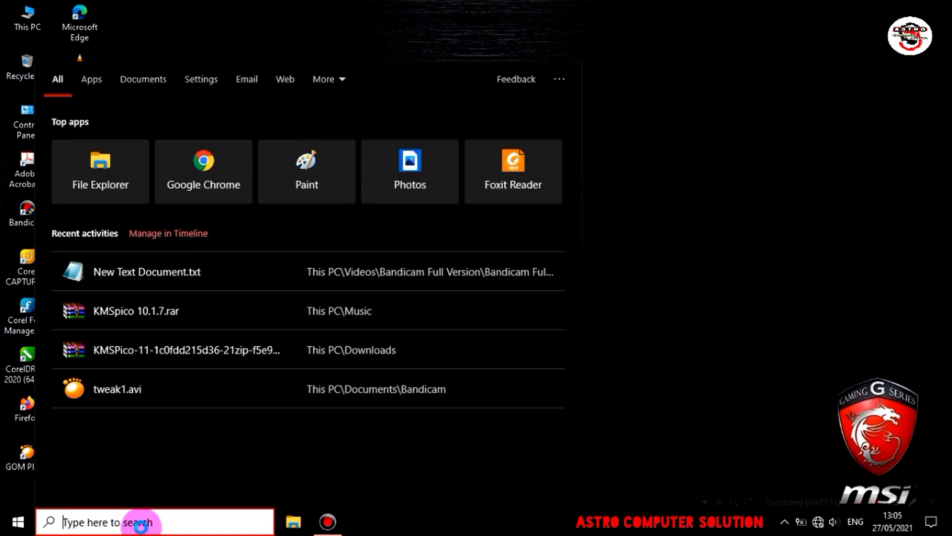
type("RE")
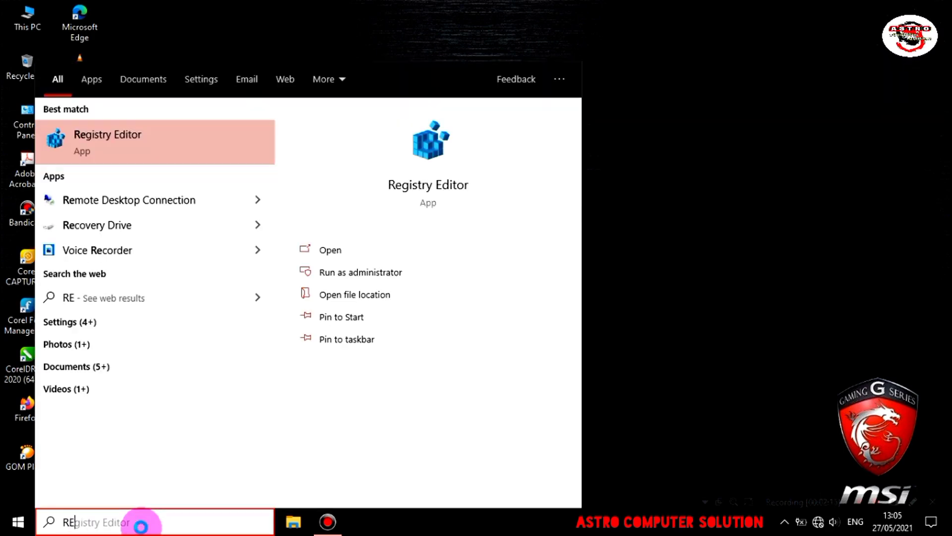
type("GEDIT")
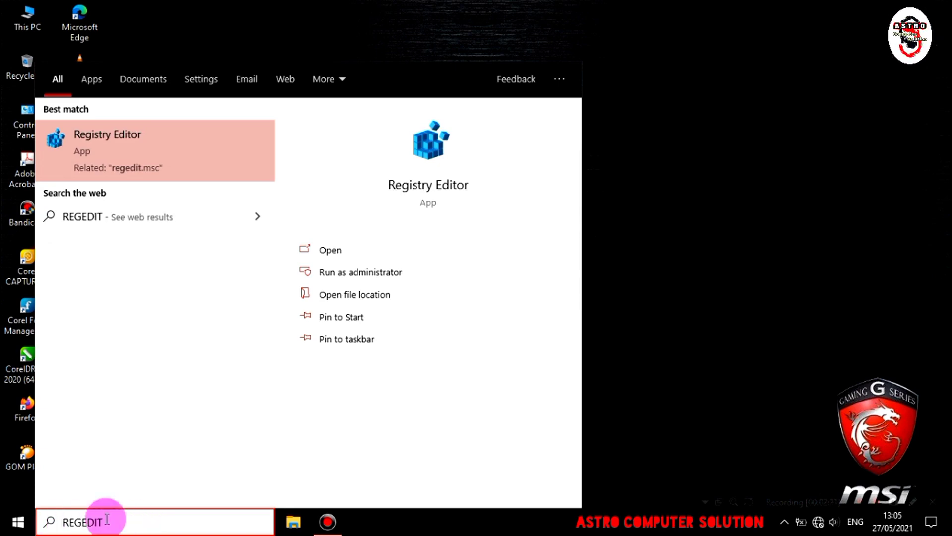
left_click(127, 159)
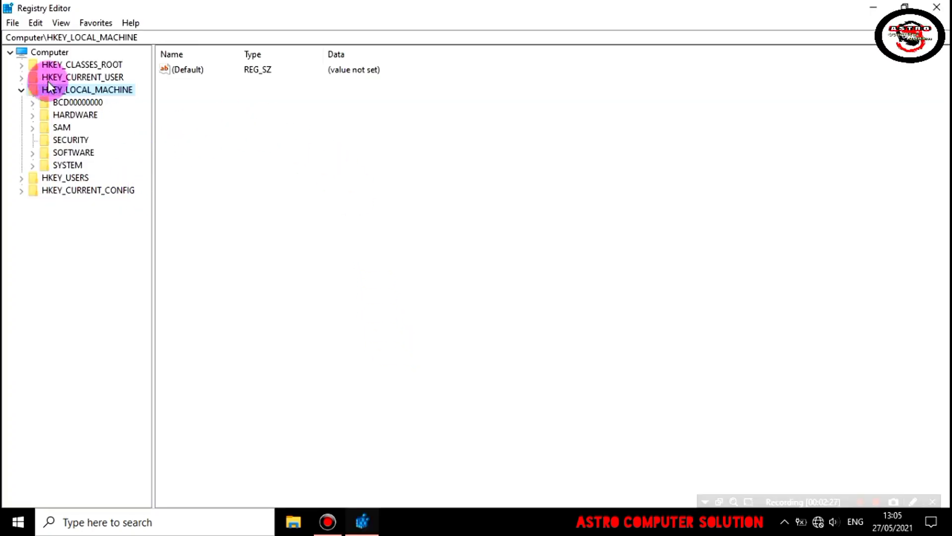
Step: Go to the registry key HKEY_LOCAL_MACHINE\SOFTWARE\Policies\Microsoft\Windows Defender
left_click(21, 91)
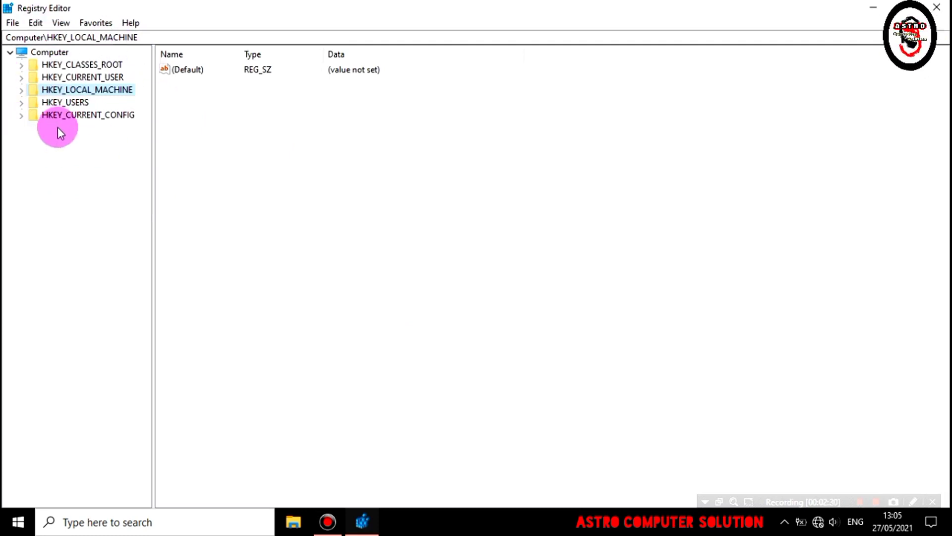
left_click(22, 90)
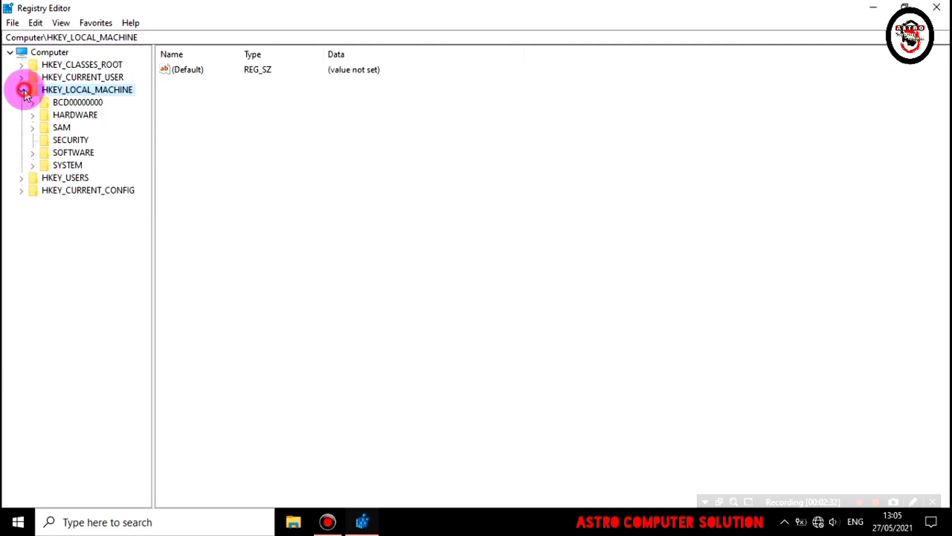
left_click(32, 153)
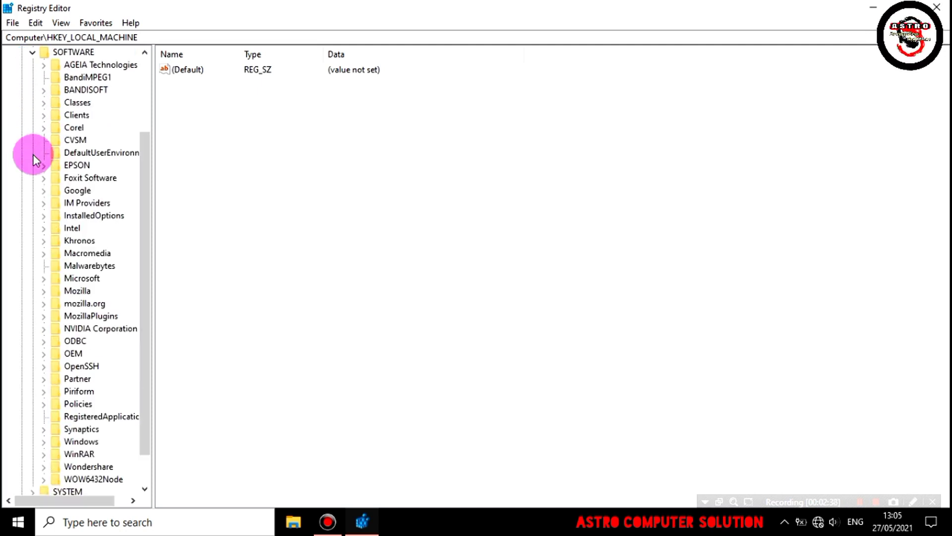
left_click(44, 405)
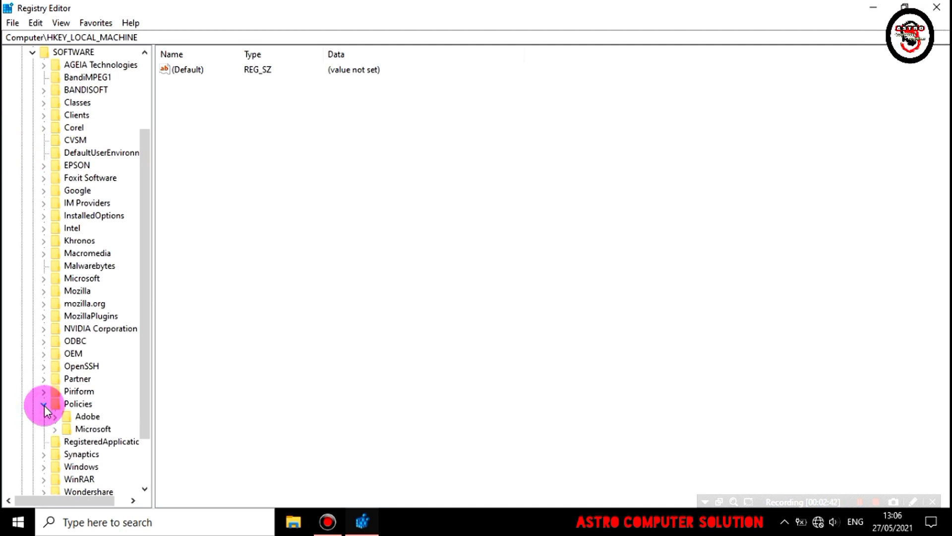
left_click(55, 430)
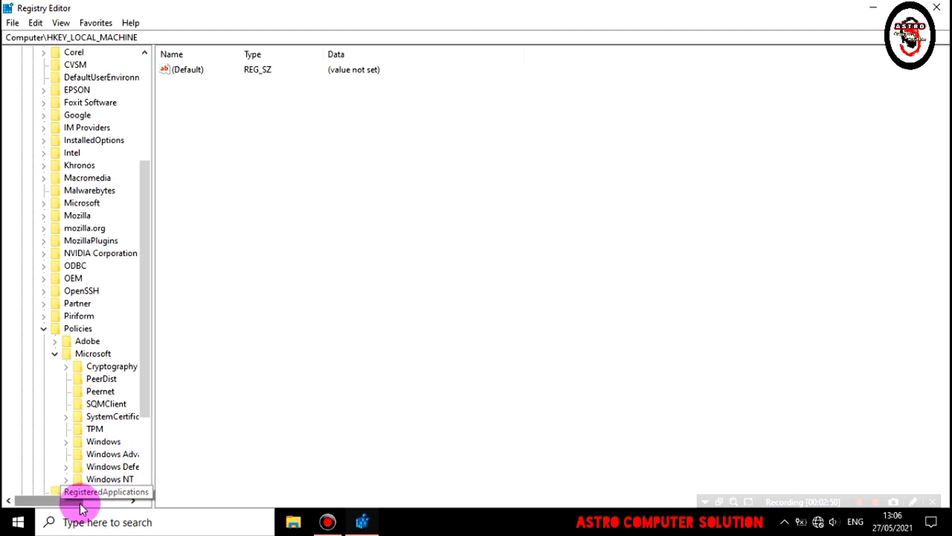
left_click_drag(79, 502, 93, 506)
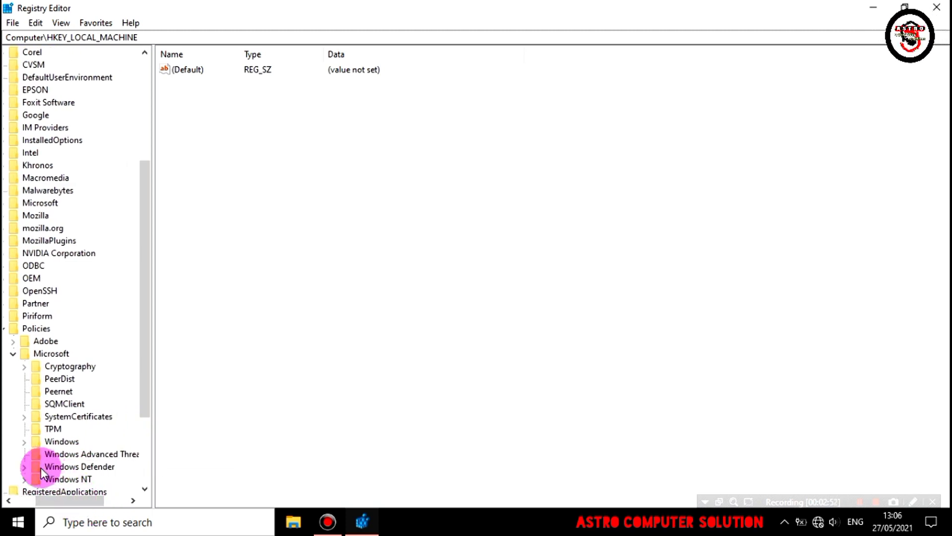
left_click(96, 466)
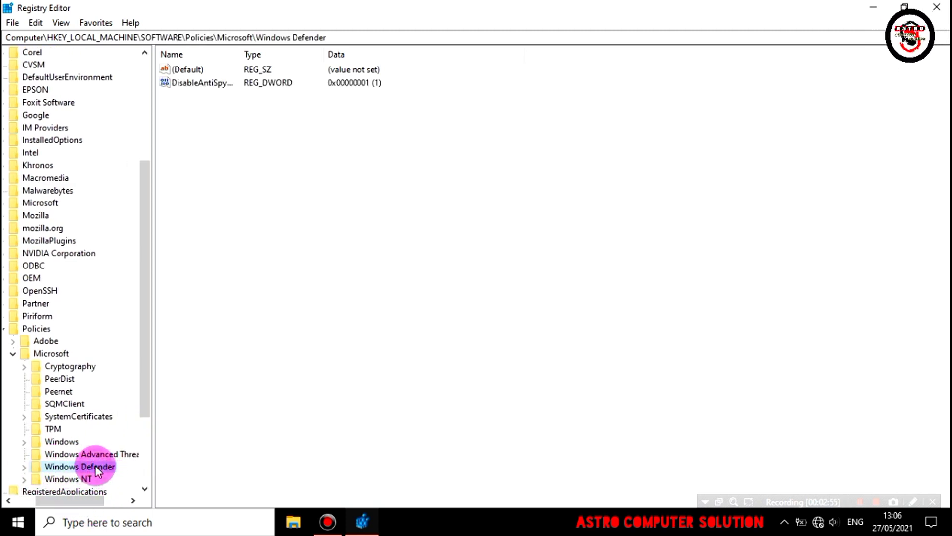
Step: Permanently delete the DisableAntiSpyware value from the Windows Defender policy key
left_click(204, 82)
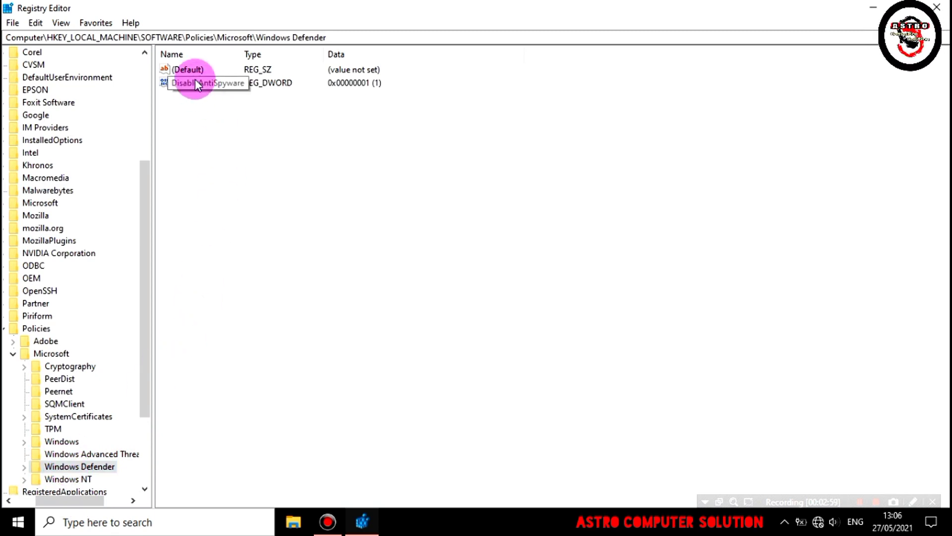
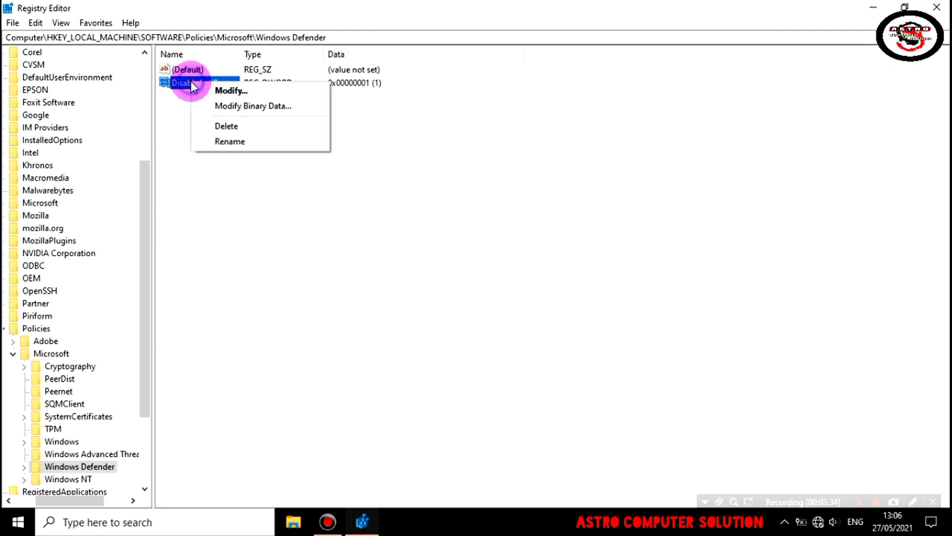
left_click(231, 126)
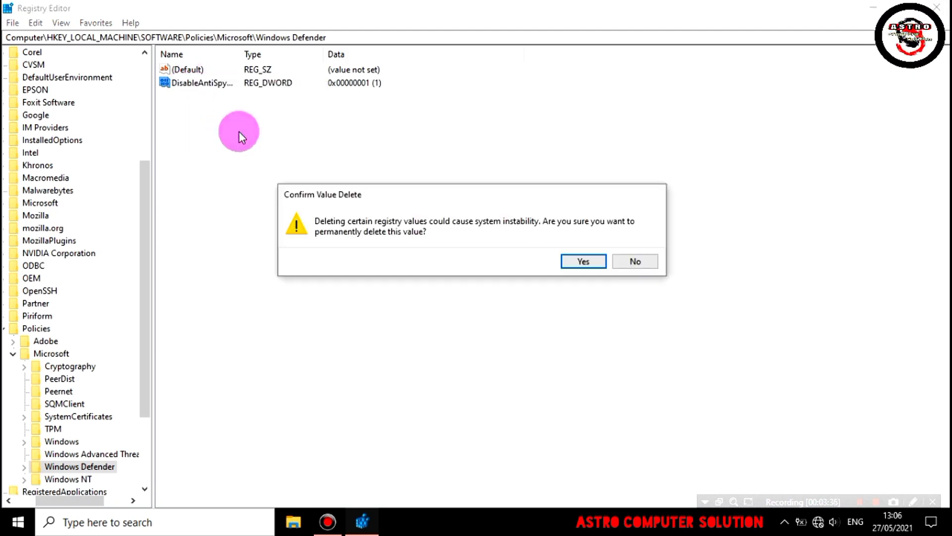
left_click(594, 261)
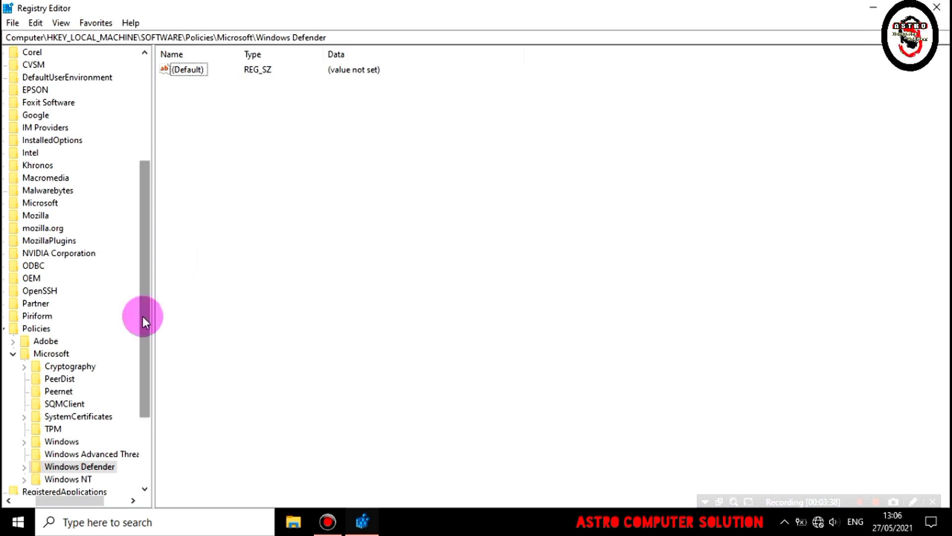
Step: Collapse the expanded keys under HKEY_LOCAL_MACHINE and close Registry Editor
left_click(13, 354)
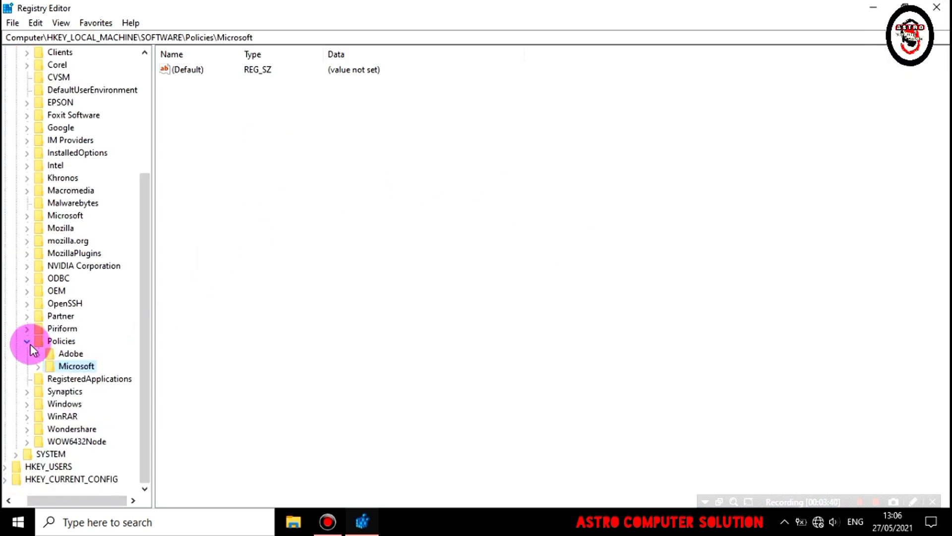
left_click(30, 343)
left_click_drag(142, 386, 162, 259)
left_click(18, 155)
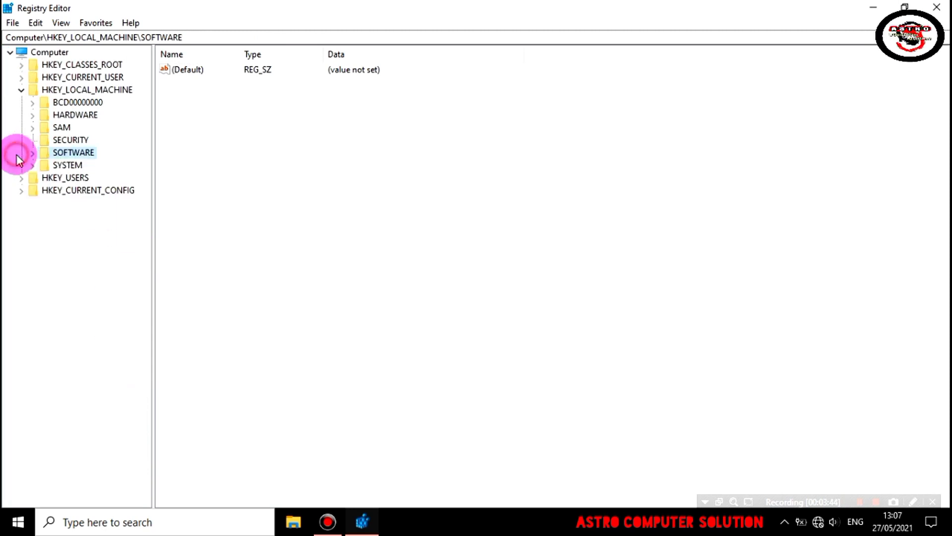
left_click(20, 90)
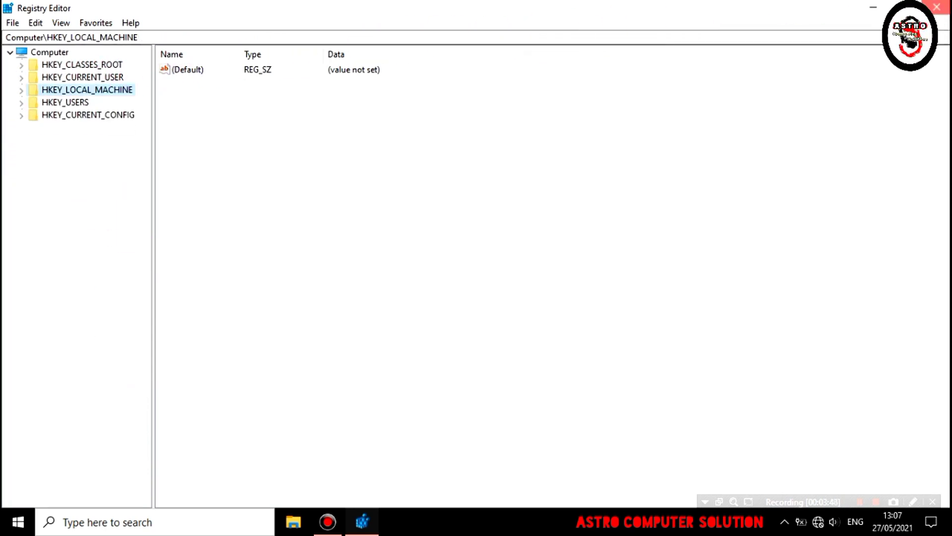
left_click(937, 7)
Step: Refresh the Windows desktop three times
right_click(523, 205)
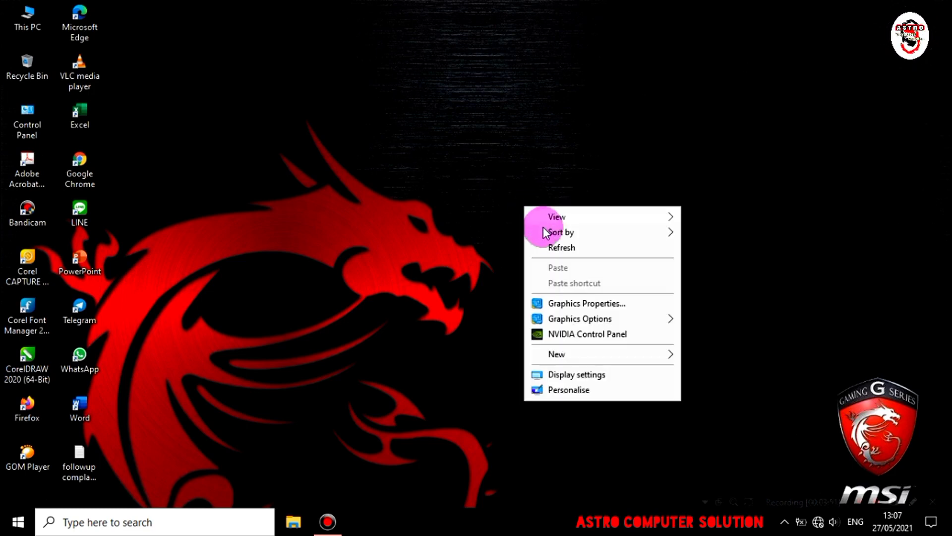
left_click(556, 249)
right_click(514, 241)
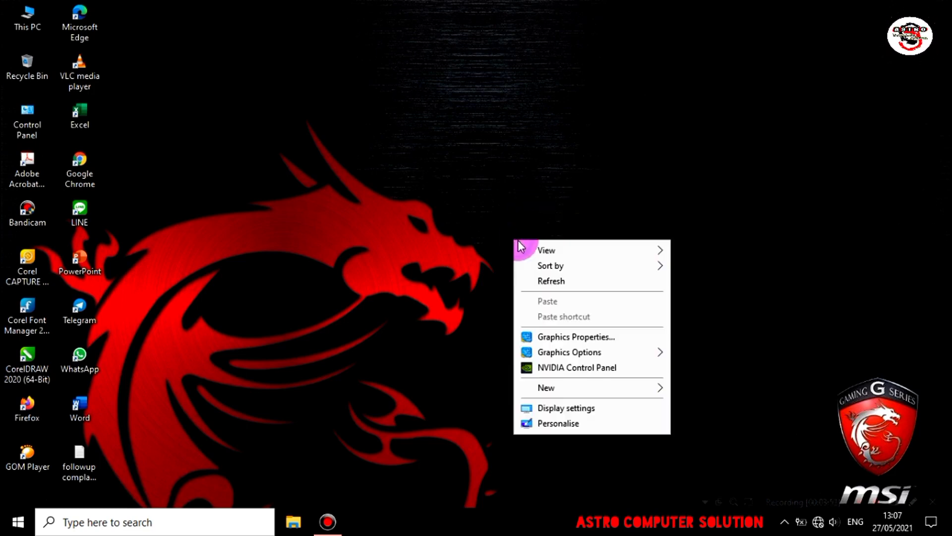
left_click(538, 276)
right_click(465, 250)
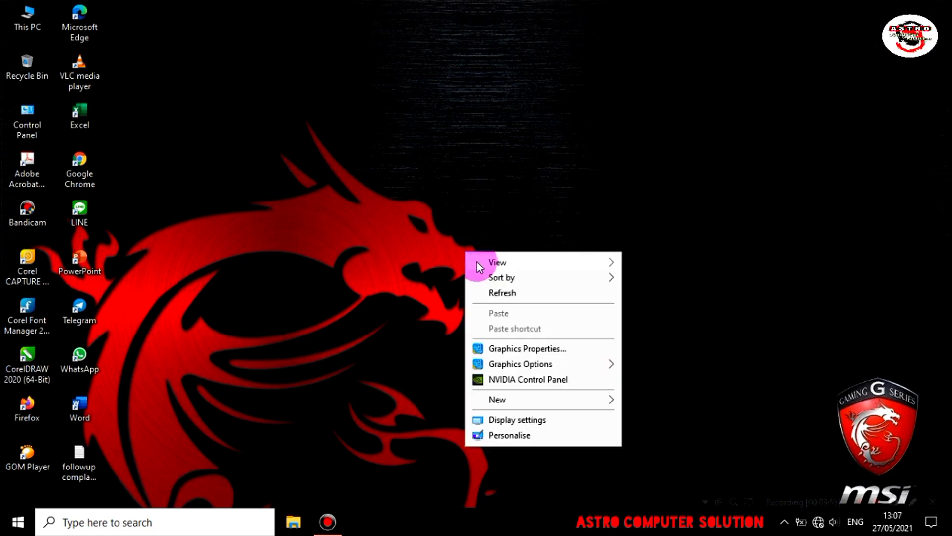
left_click(493, 292)
Step: Search Windows for DEFENDER and open Windows Security
left_click(202, 522)
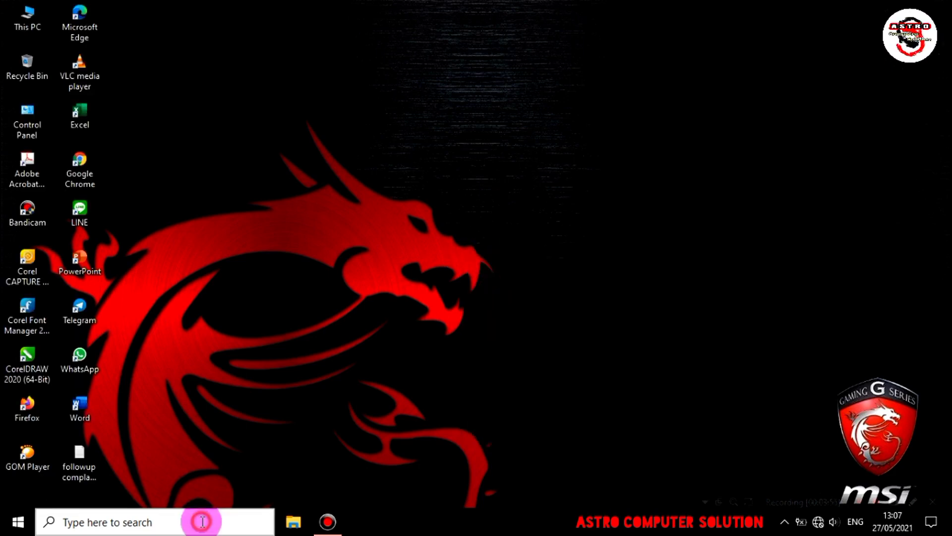
type("D")
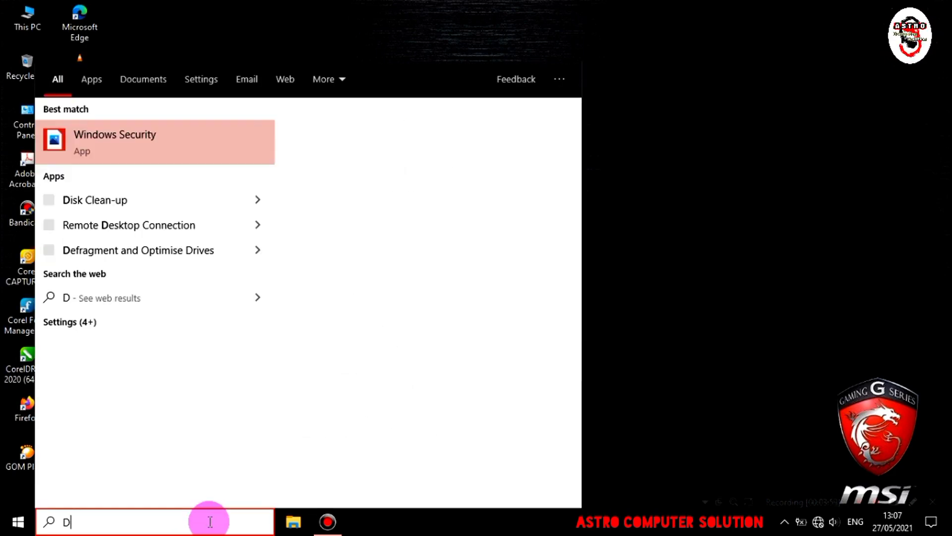
type("EFENDER")
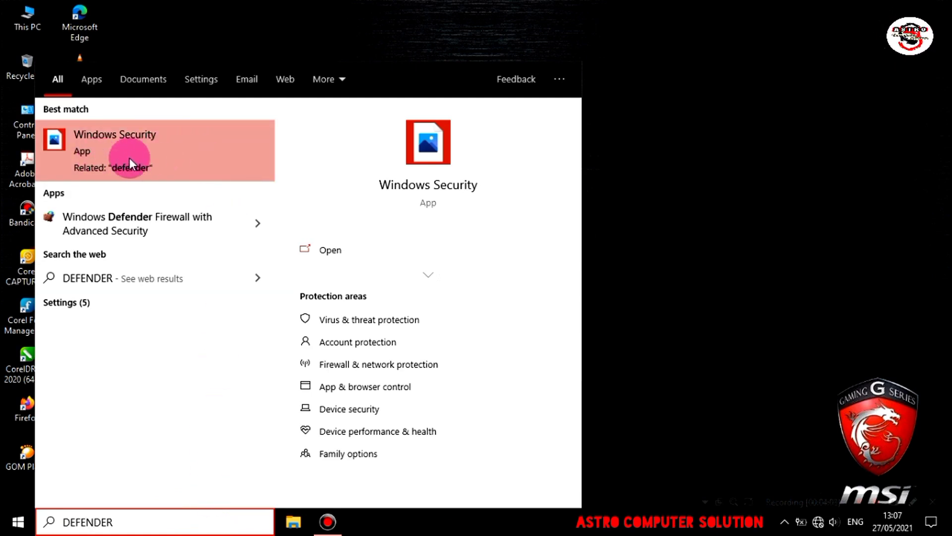
left_click(178, 159)
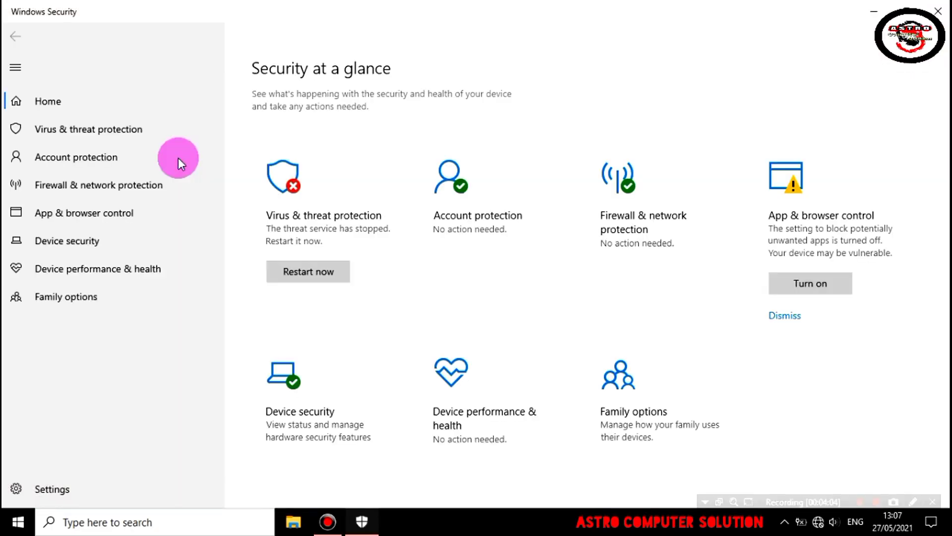
Step: Restart the stopped threat service under Virus & threat protection and review its protection settings
left_click(315, 234)
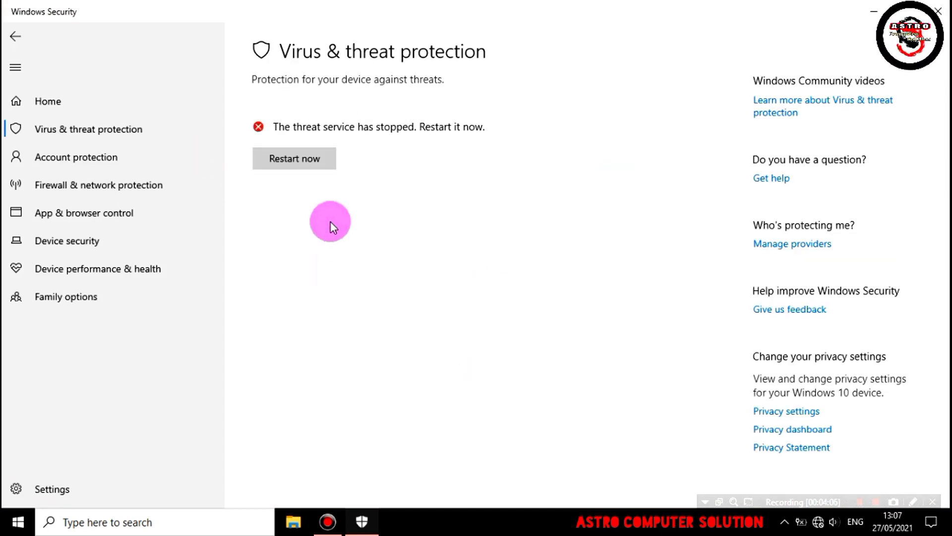
left_click(299, 158)
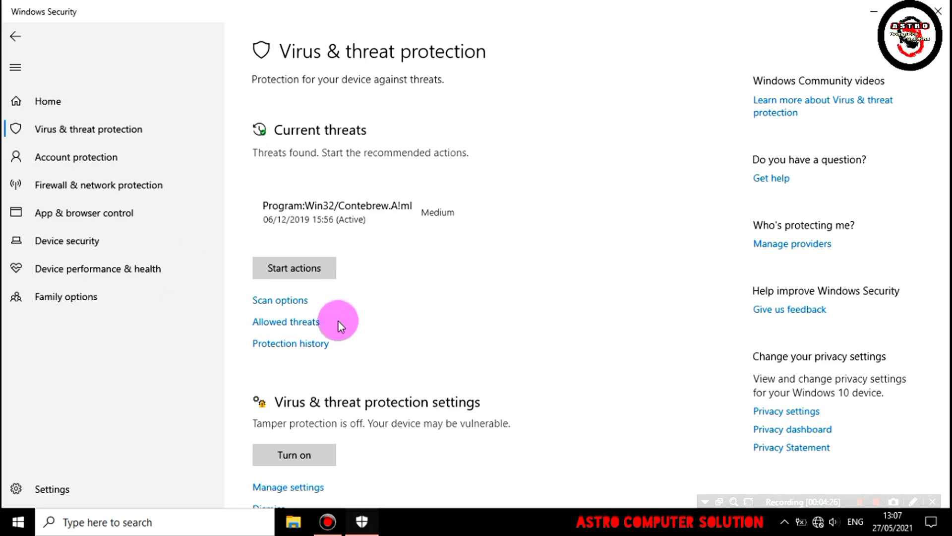
left_click(293, 486)
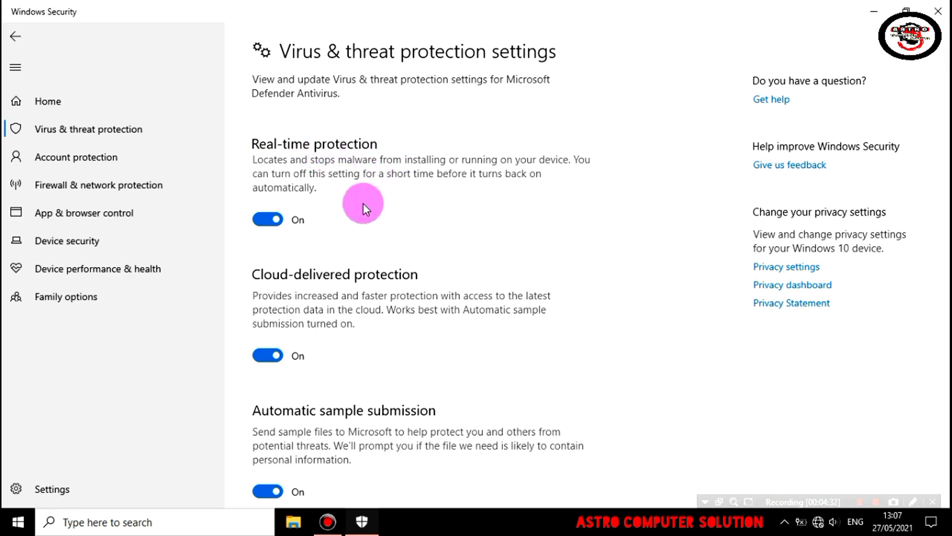
left_click(20, 39)
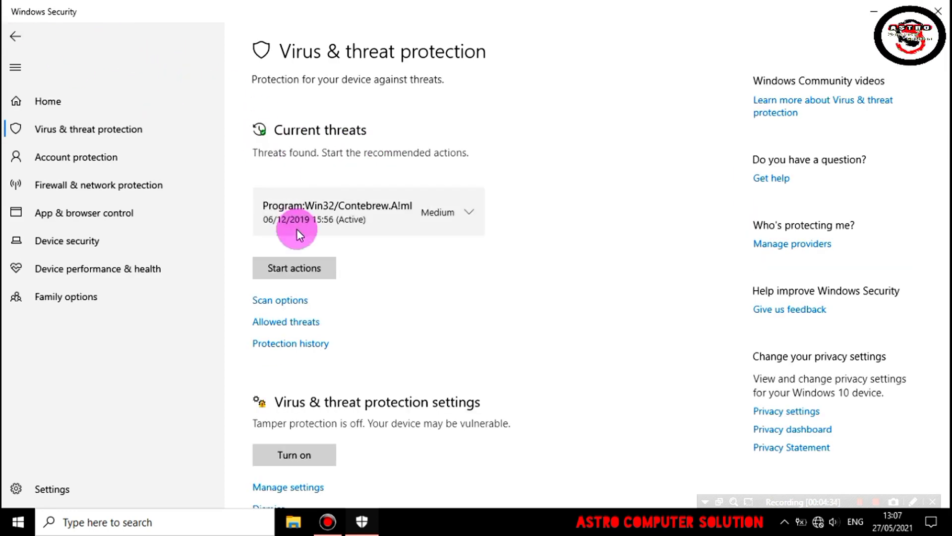
Step: Choose Remove for the Program:Win32/Contebrew.A!ml threat dated 06/12/2019 and start the action
left_click(446, 216)
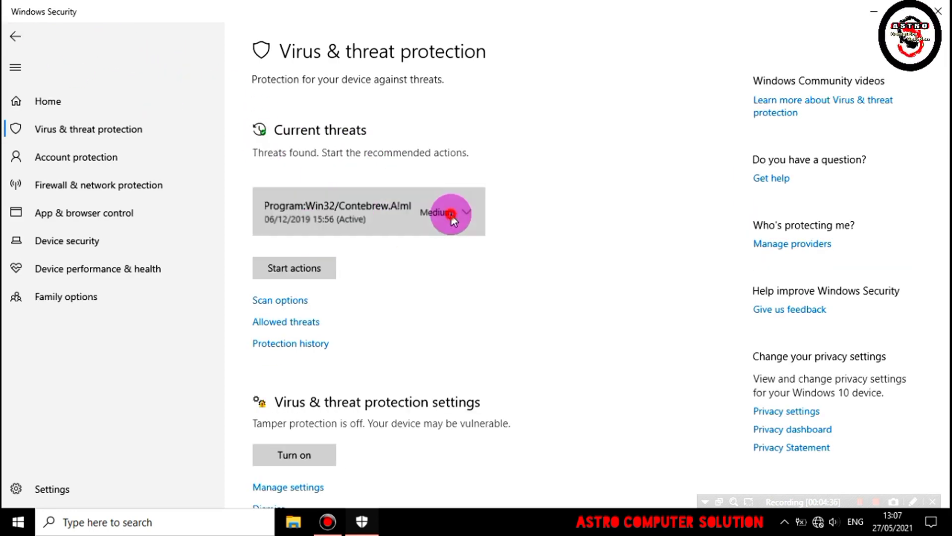
left_click(287, 284)
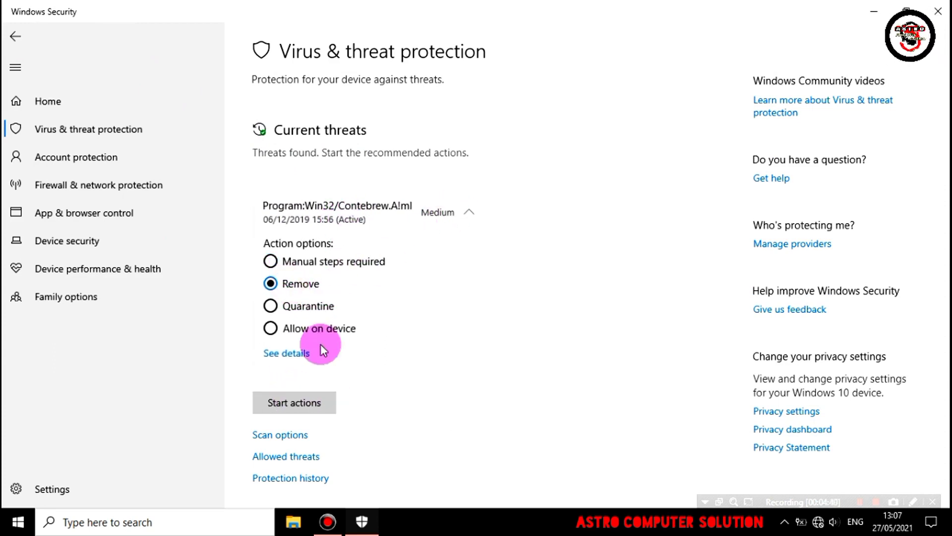
left_click(290, 403)
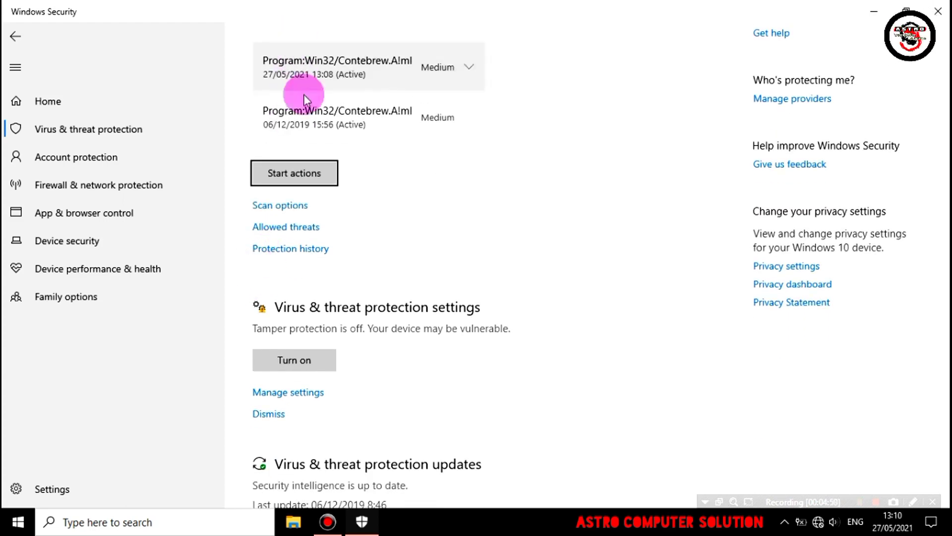
Step: Run the Remove action for the Program:Win32/Contebrew.A!ml threat dated 27/05/2021
scroll(344, 251, "up", 3)
left_click(462, 213)
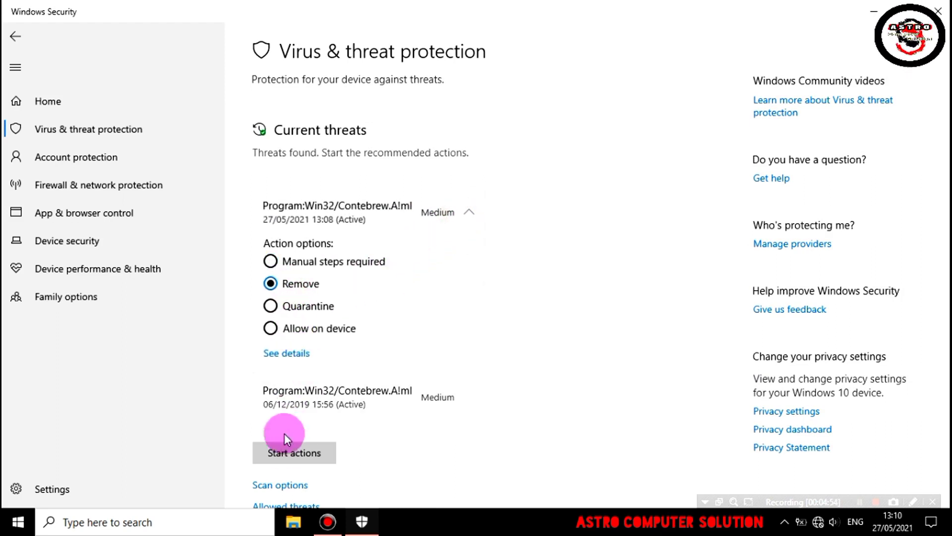
left_click(282, 451)
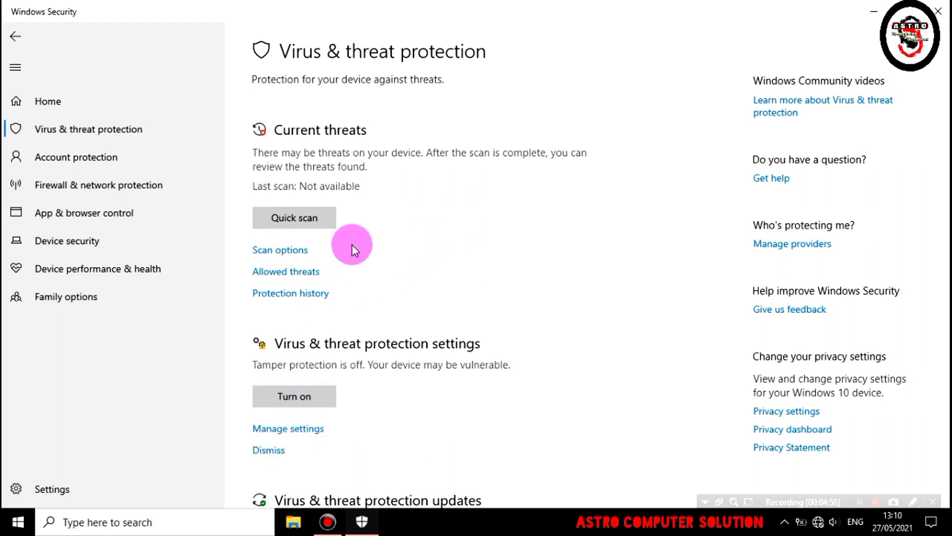
Step: Filter the protection history by cleaned items and return to the Virus & threat protection page
left_click(295, 293)
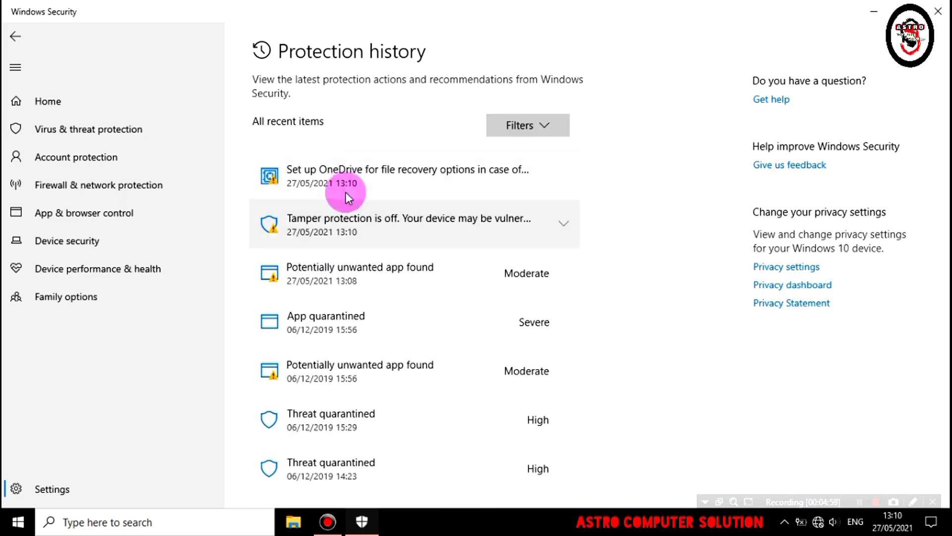
left_click(529, 130)
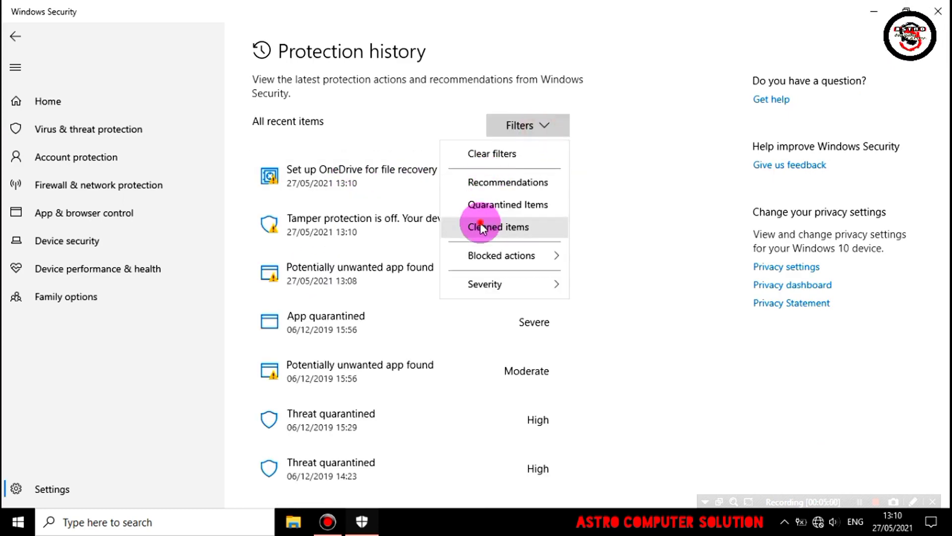
left_click(480, 222)
left_click(14, 35)
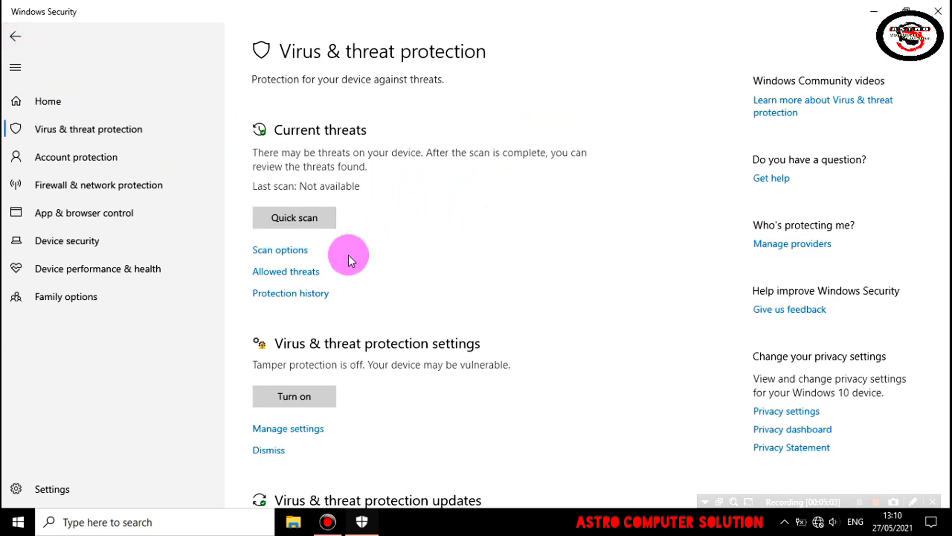
Step: Select Quick scan in the scan options and run it
left_click(294, 254)
scroll(341, 266, "down", 3)
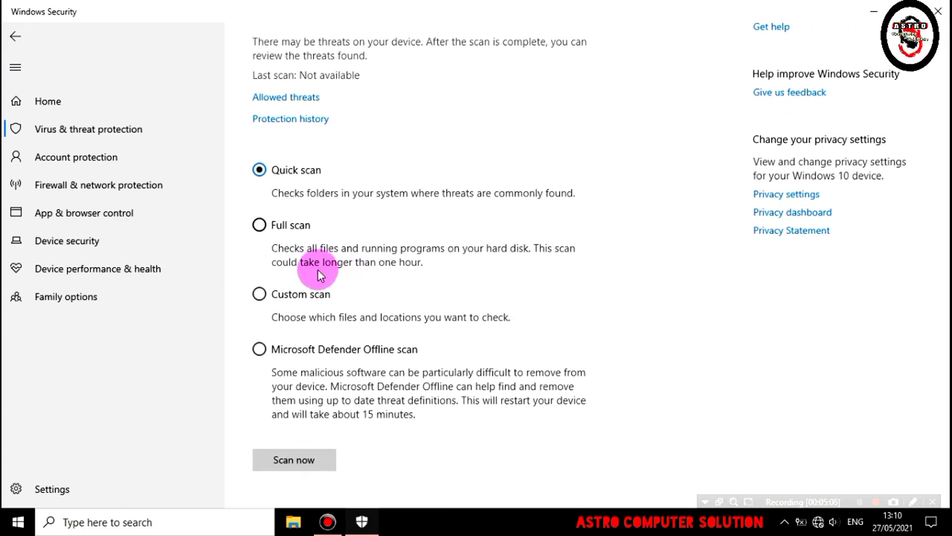
left_click(293, 353)
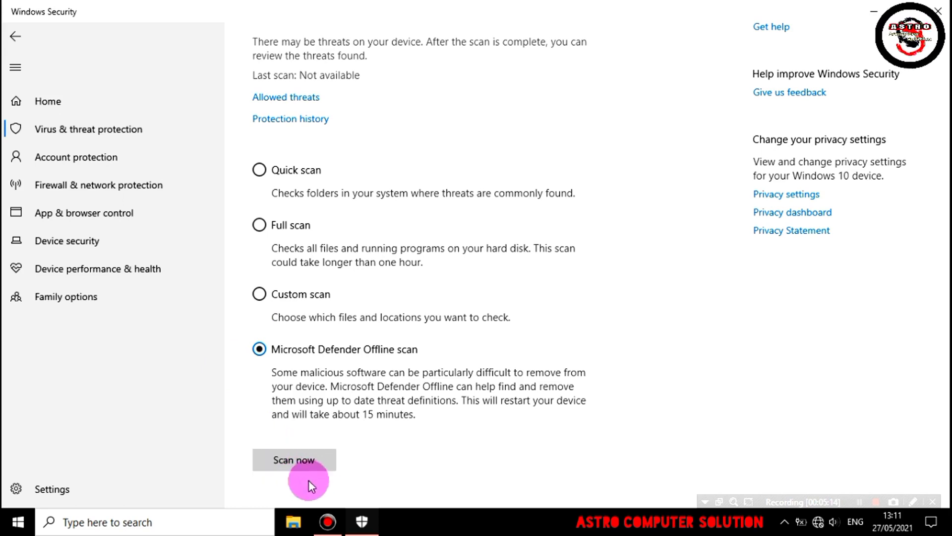
left_click(269, 468)
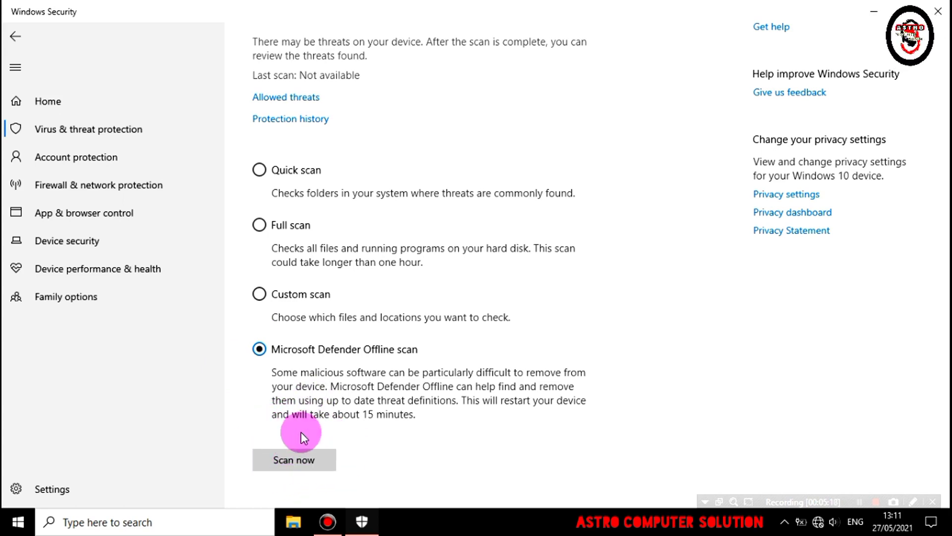
left_click(281, 172)
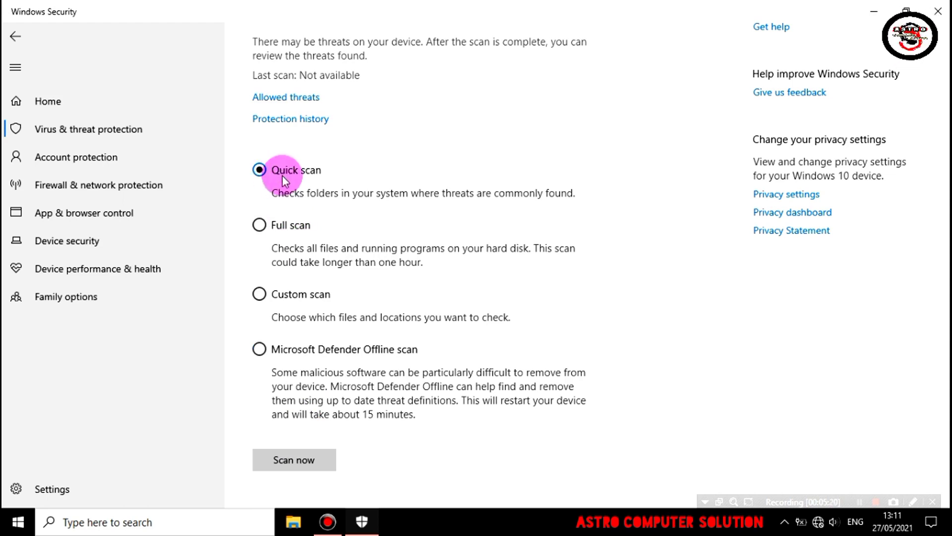
left_click(279, 463)
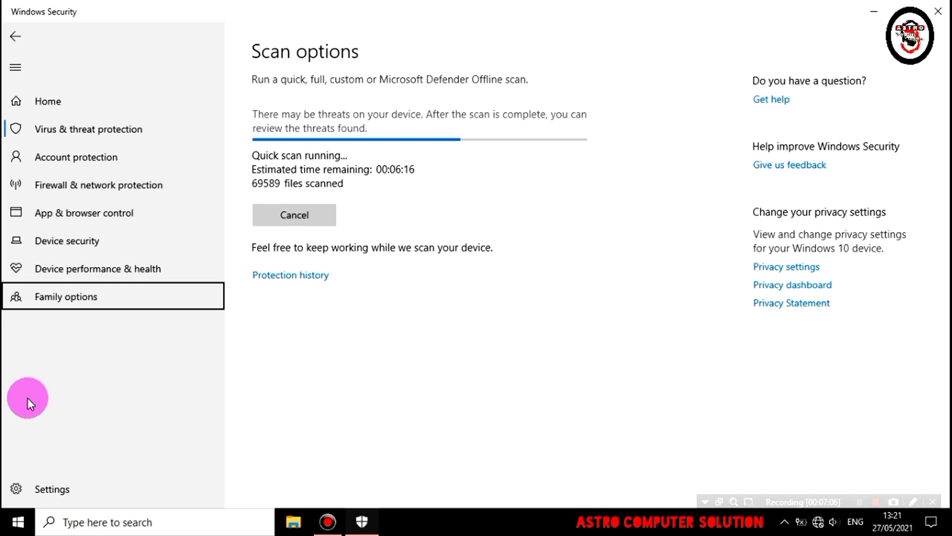
key("Tab")
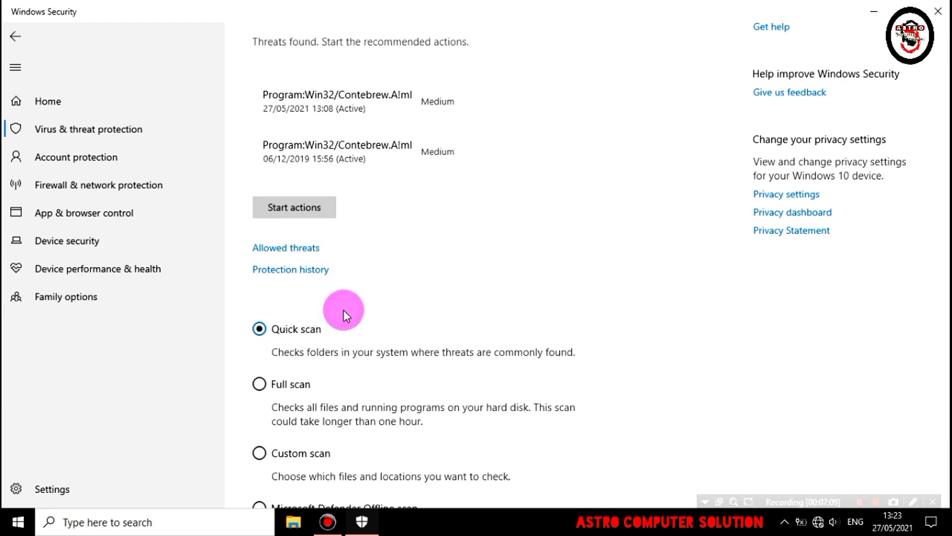
Step: Set both detected Program:Win32/Contebrew.A!ml threats to Remove and start the actions
scroll(343, 310, "up", 2)
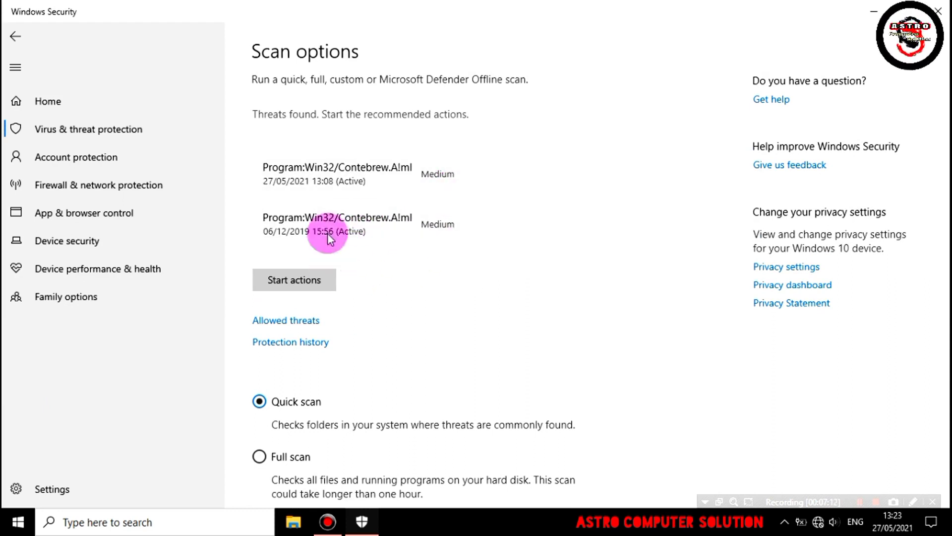
left_click(453, 194)
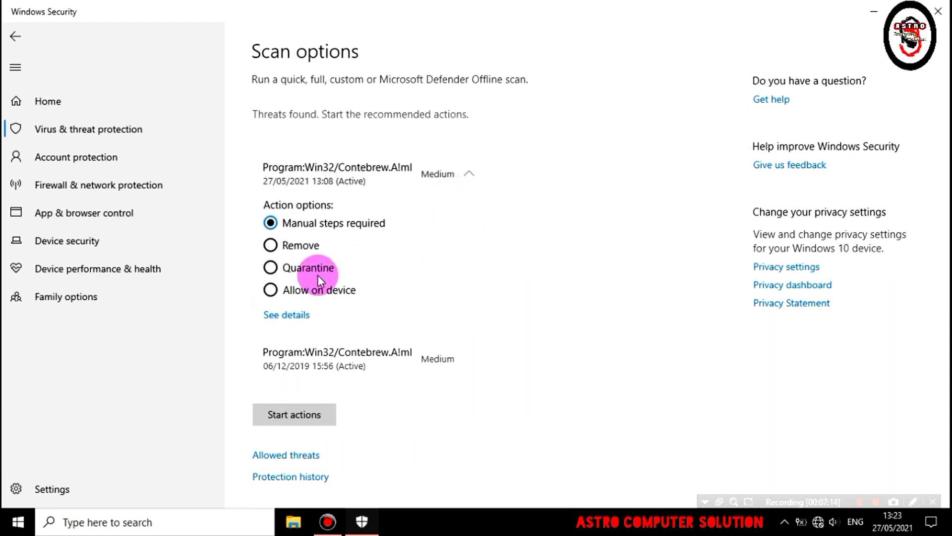
left_click(300, 248)
scroll(372, 263, "down", 3)
left_click(440, 304)
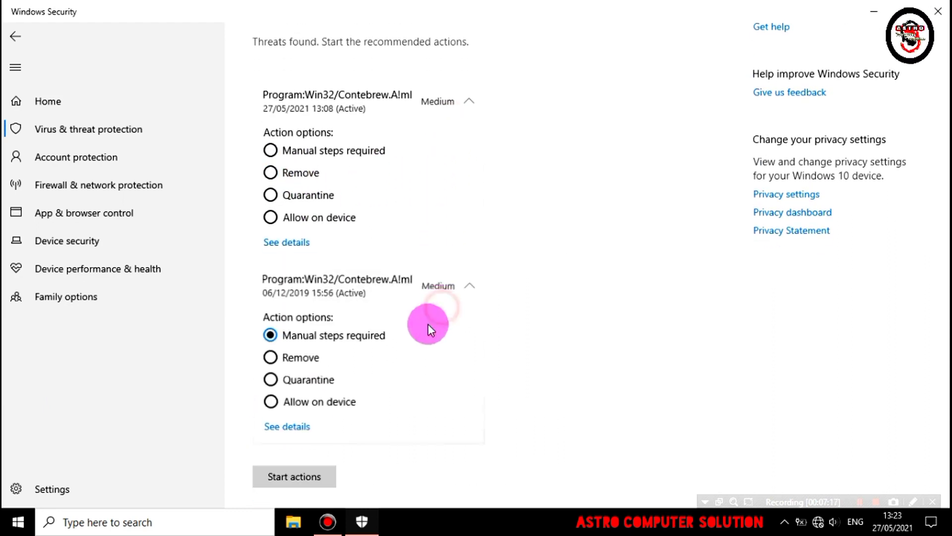
left_click(291, 357)
scroll(553, 317, "down", 3)
left_click(300, 409)
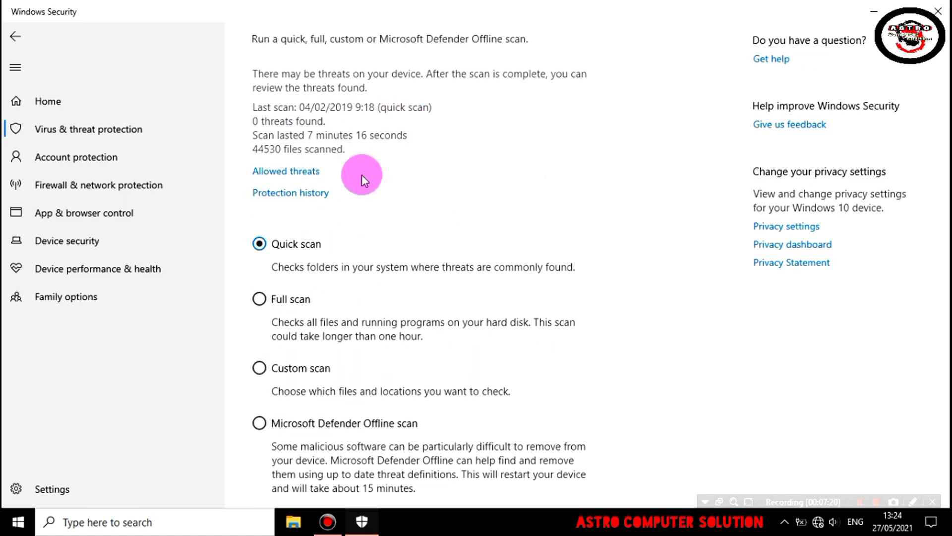
Step: Check the protection history again for cleaned items and go back to Virus & threat protection
scroll(352, 208, "up", 1)
left_click(296, 232)
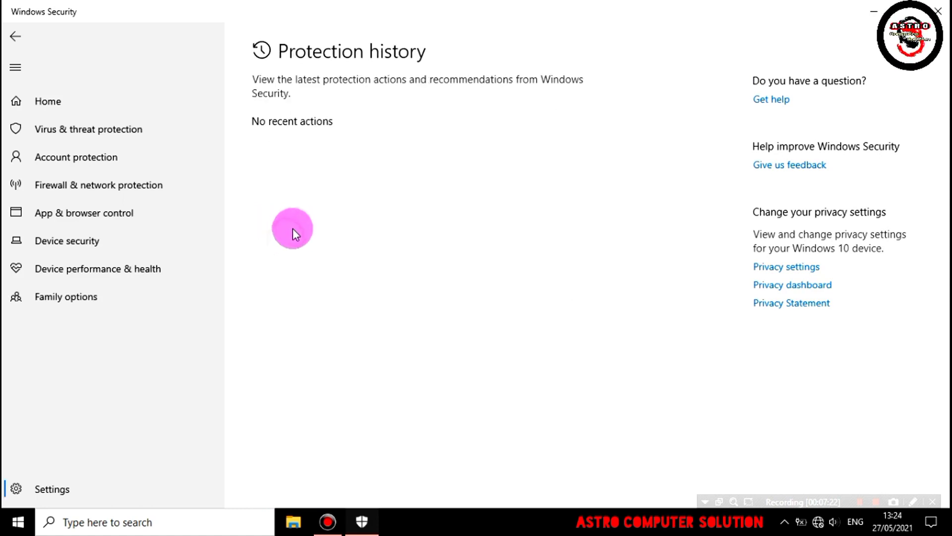
left_click(520, 125)
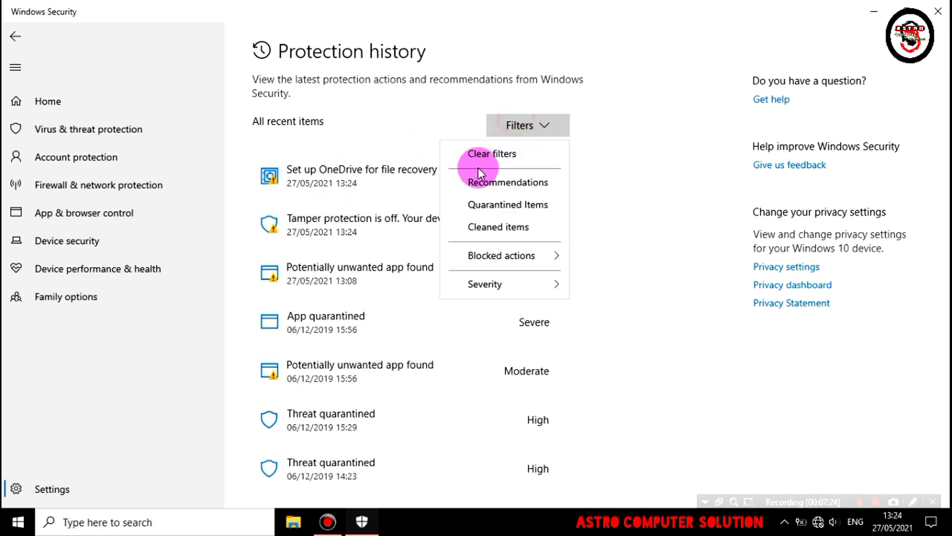
left_click(481, 227)
left_click(171, 140)
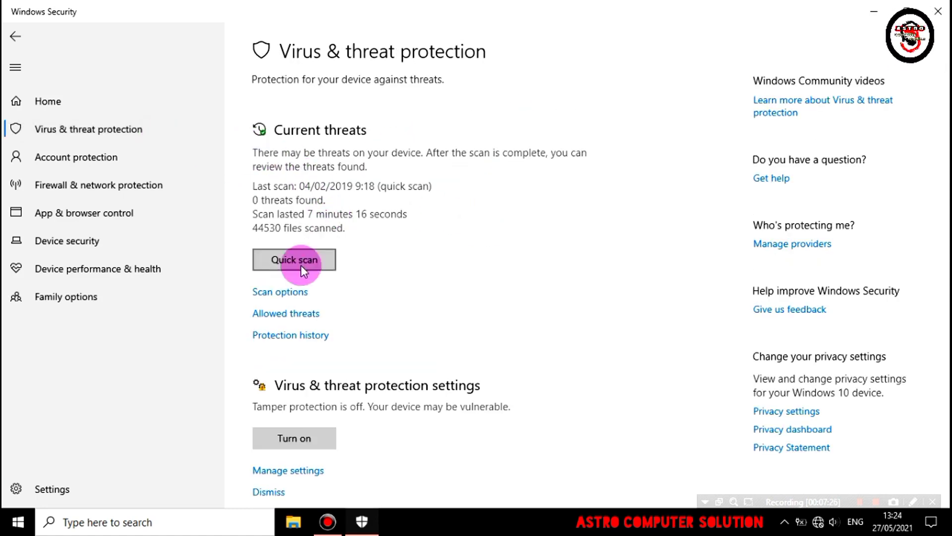
Step: Turn on Tamper protection under Virus & threat protection settings and close the Windows Security window
left_click(304, 438)
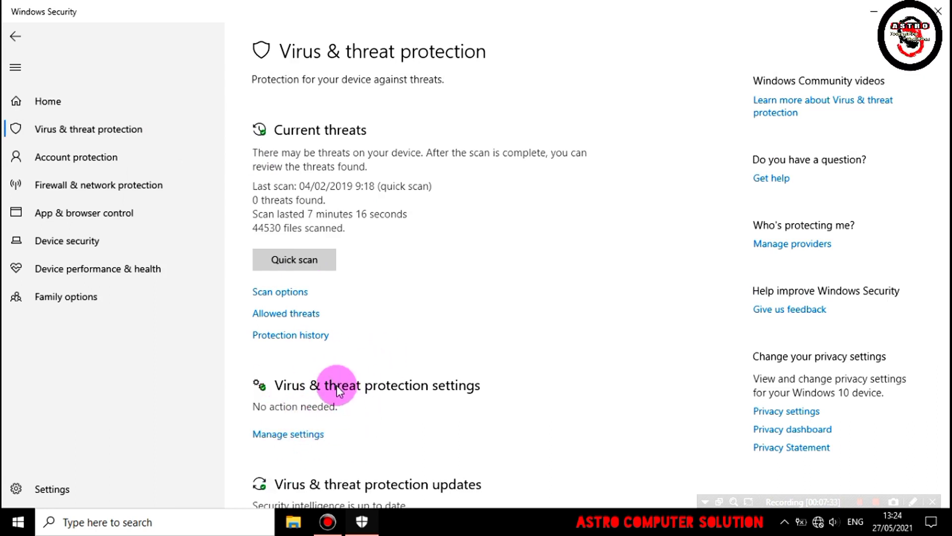
left_click(937, 11)
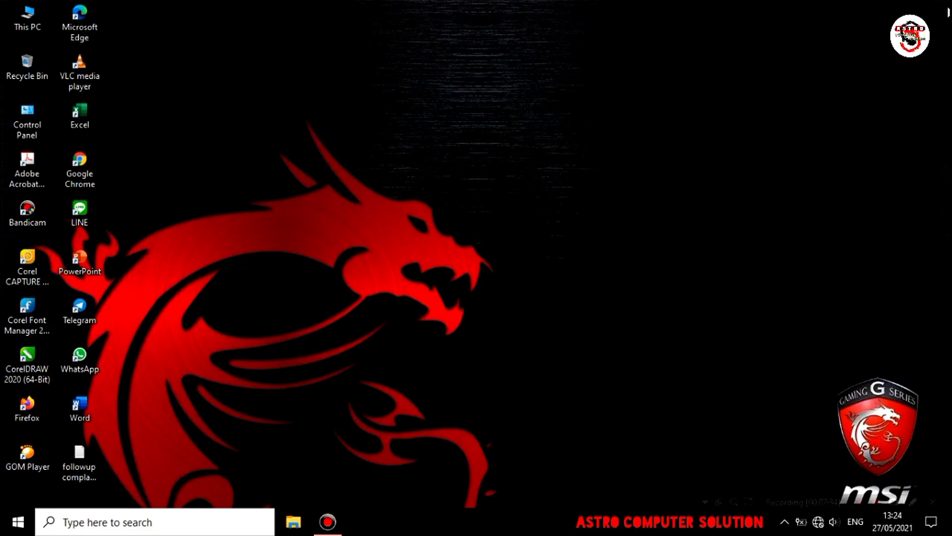
Step: Refresh the desktop several times
right_click(380, 133)
left_click(428, 178)
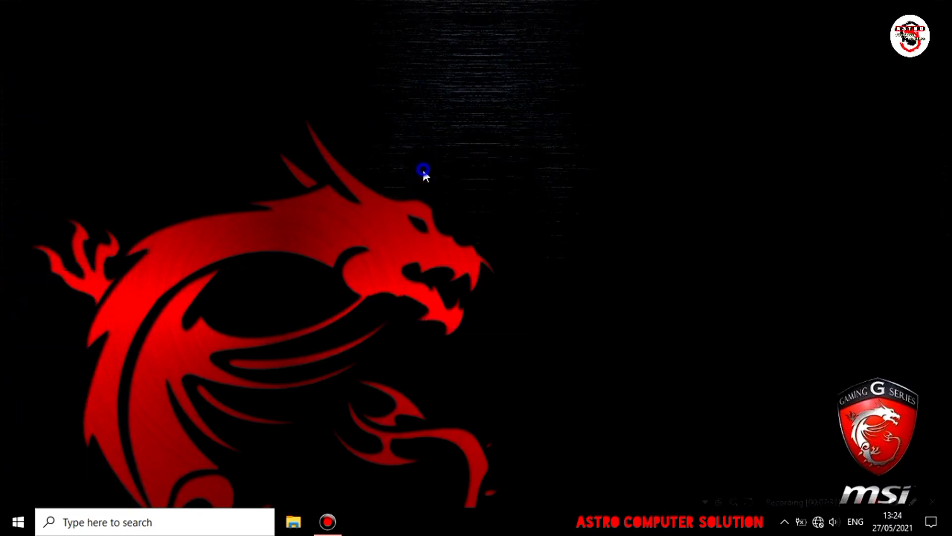
right_click(421, 168)
left_click(447, 213)
right_click(445, 211)
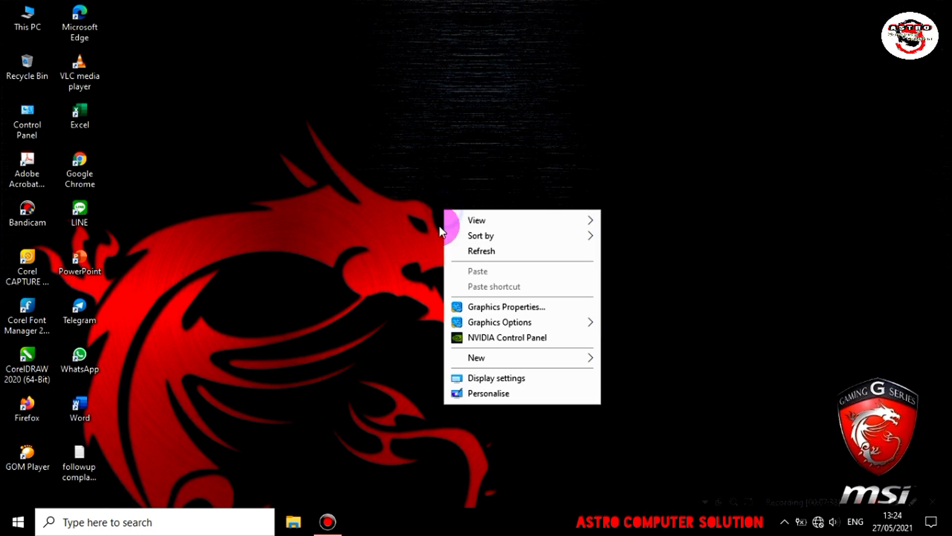
left_click(478, 251)
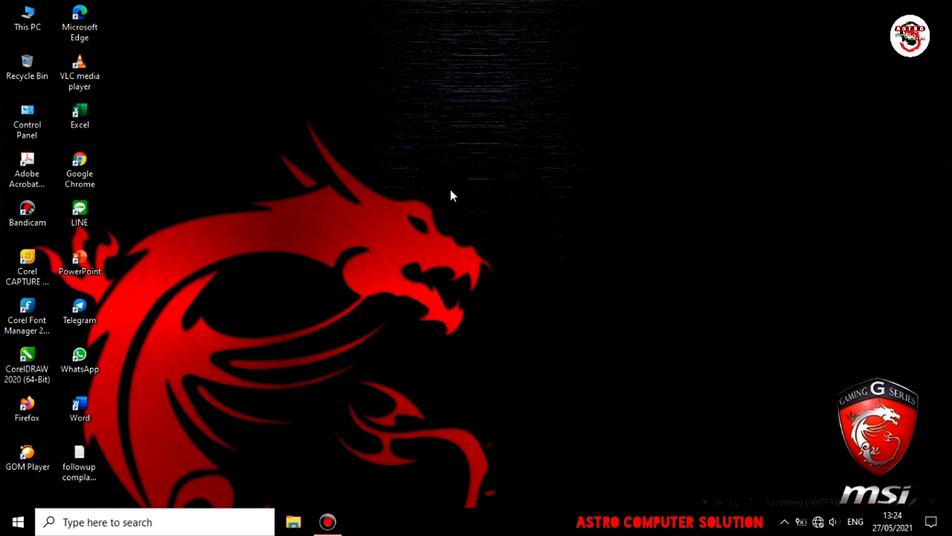
right_click(198, 287)
left_click(242, 328)
right_click(208, 230)
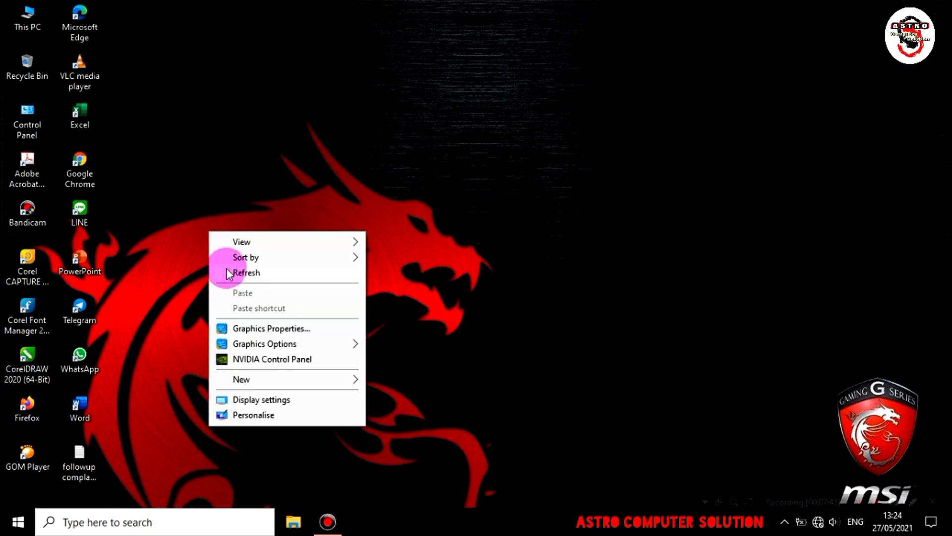
left_click(228, 273)
key("super")
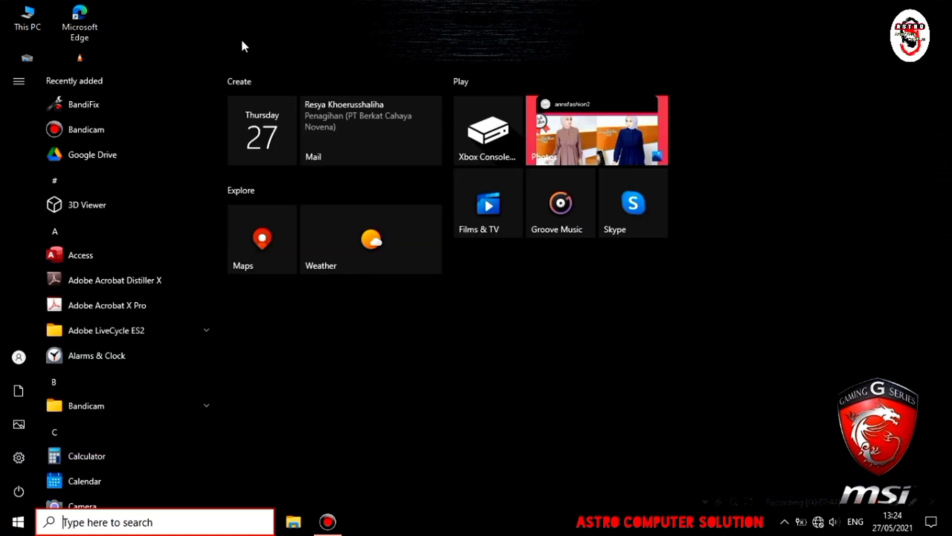
key("super")
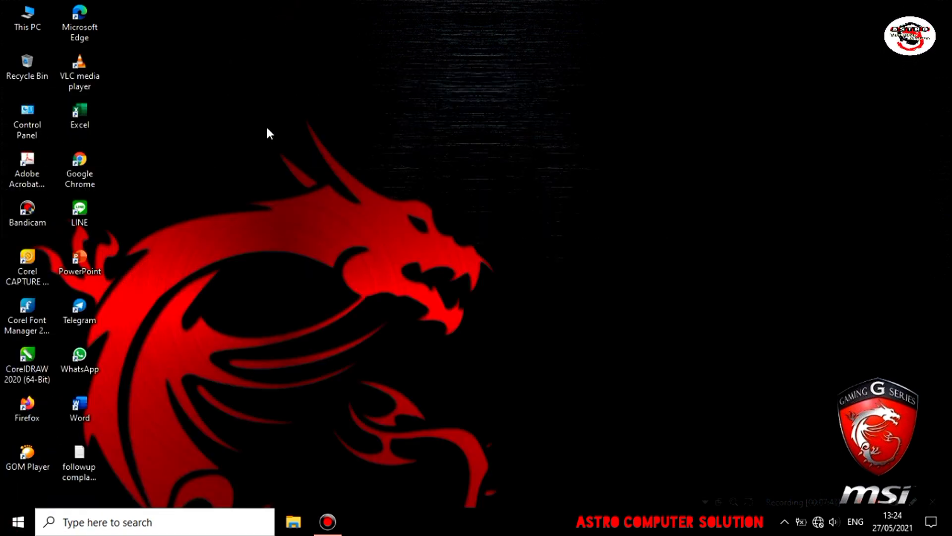
left_click_drag(274, 235, 214, 280)
left_click_drag(193, 222, 276, 288)
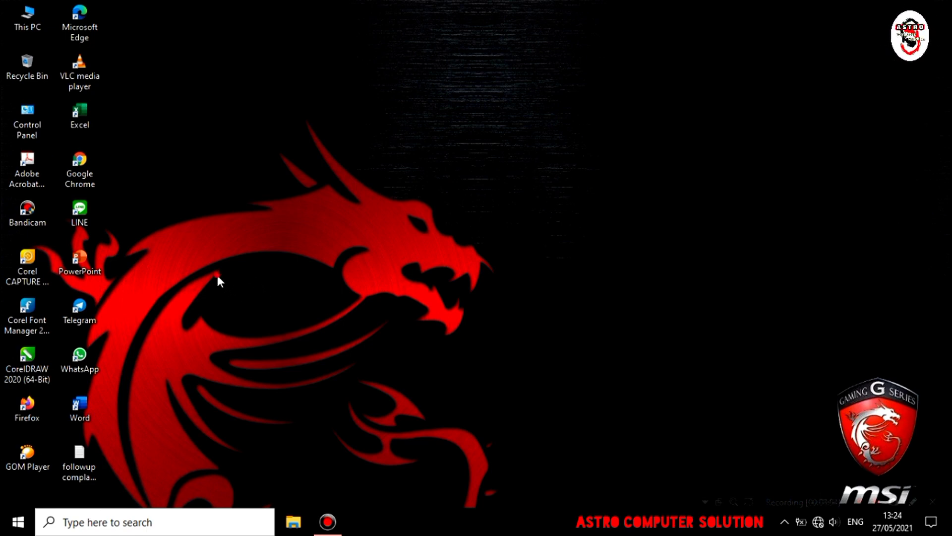
left_click_drag(261, 294, 262, 293)
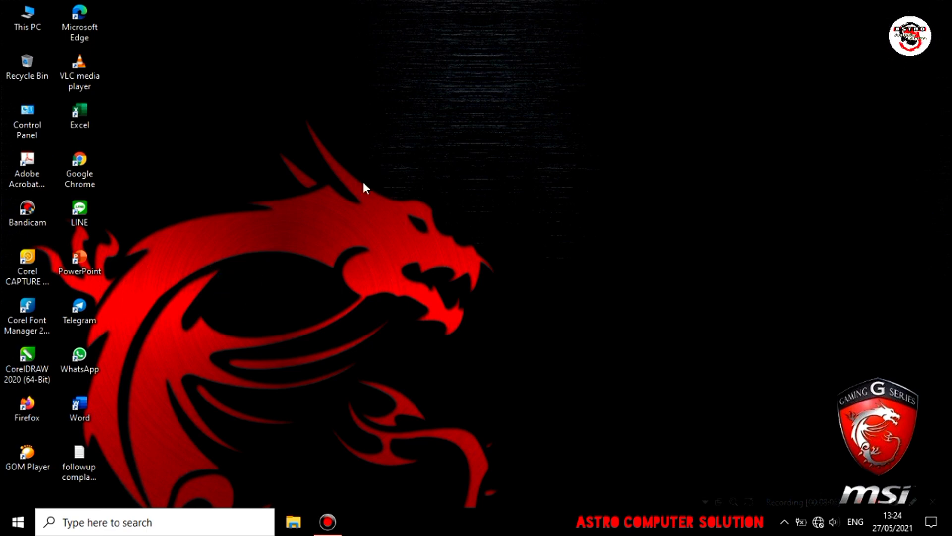
Step: Refresh the desktop two more times
right_click(451, 179)
left_click(484, 224)
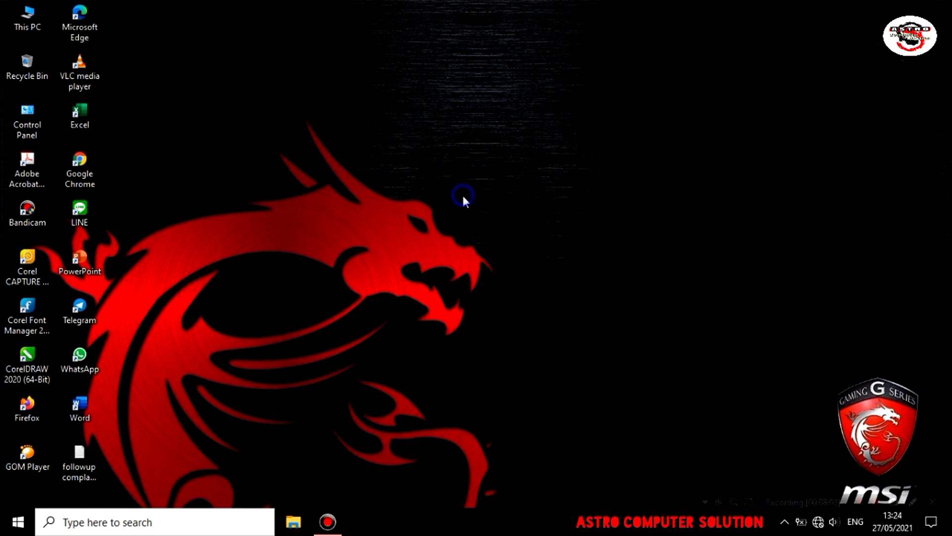
right_click(463, 195)
left_click(500, 237)
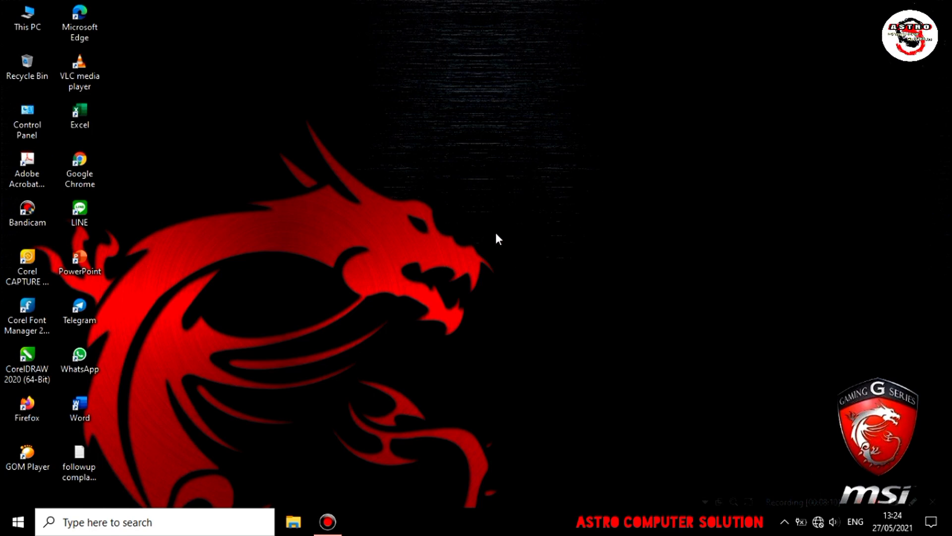